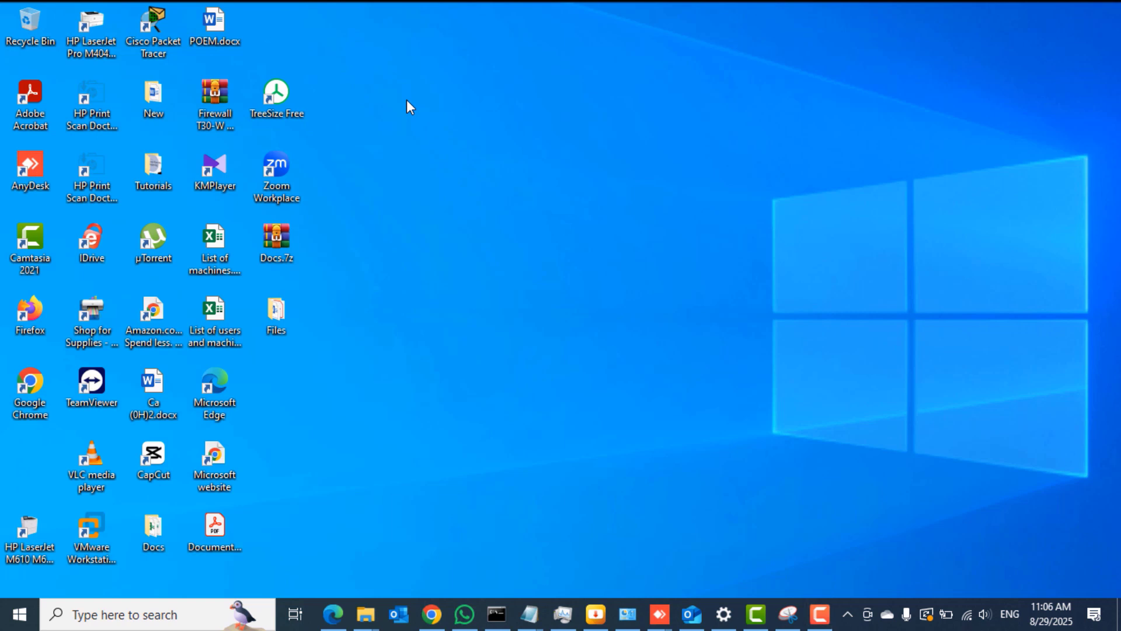
- Refresh the Windows desktop from its right-click menu
{"action": "right_click", "coordinate": [407, 101]}
{"action": "left_click", "coordinate": [444, 150]}
{"action": "right_click", "coordinate": [444, 151]}
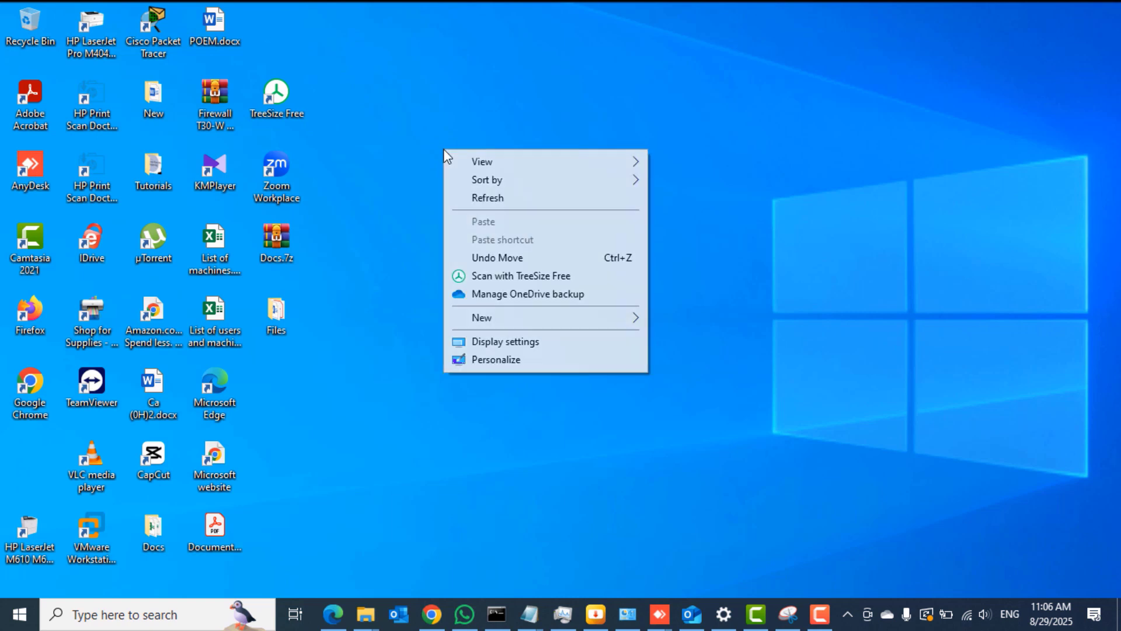
{"action": "key", "text": "Escape"}
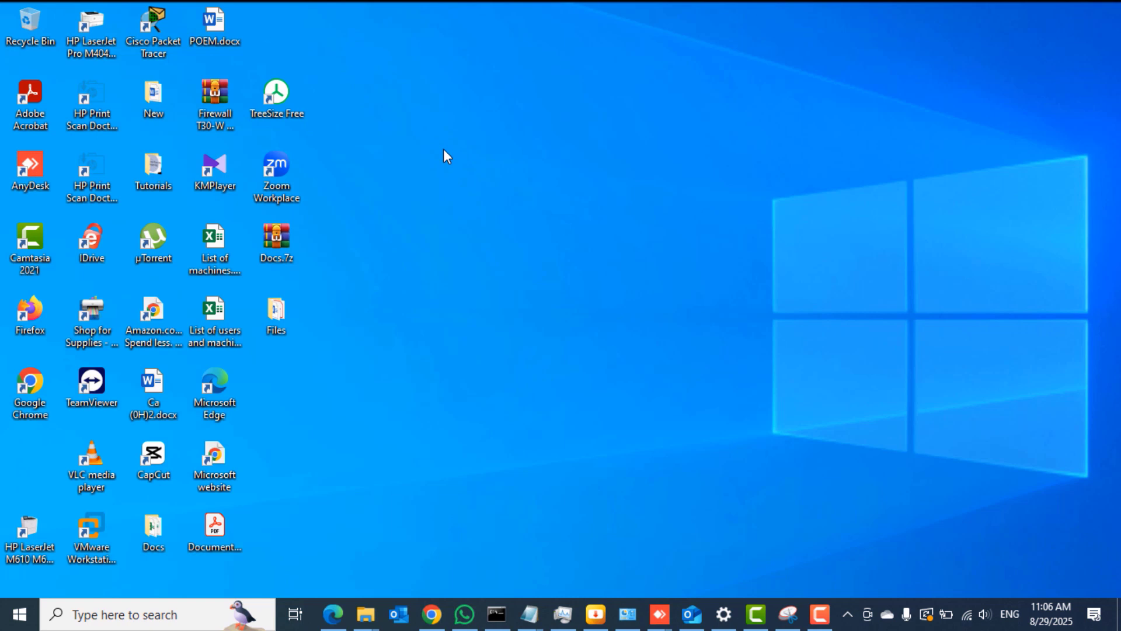
{"action": "right_click", "coordinate": [444, 150]}
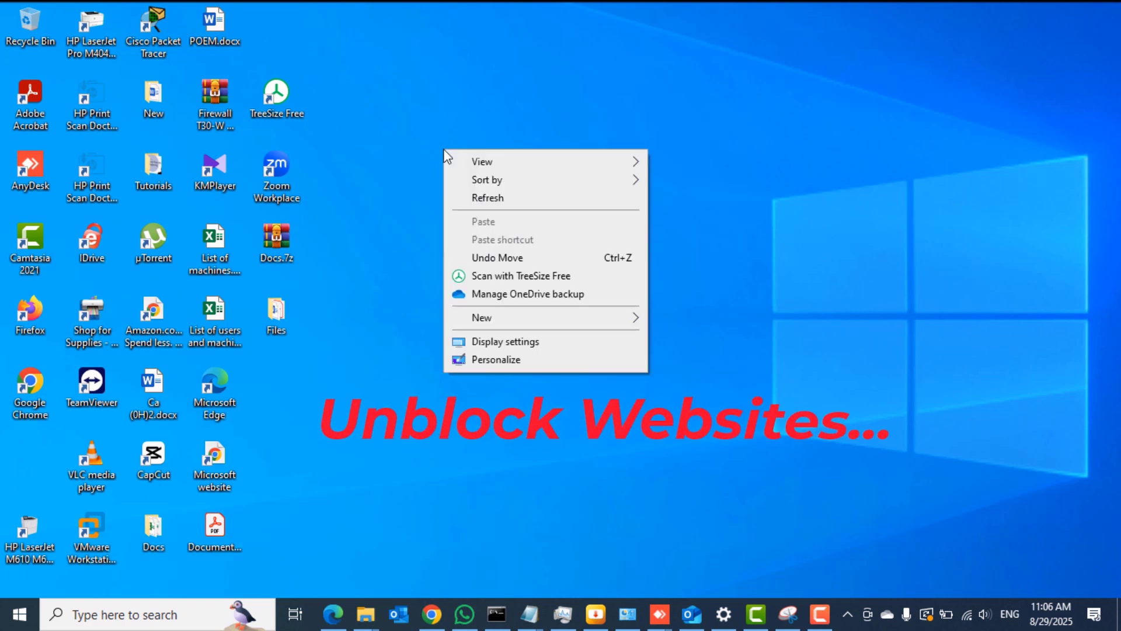
{"action": "key", "text": "Escape"}
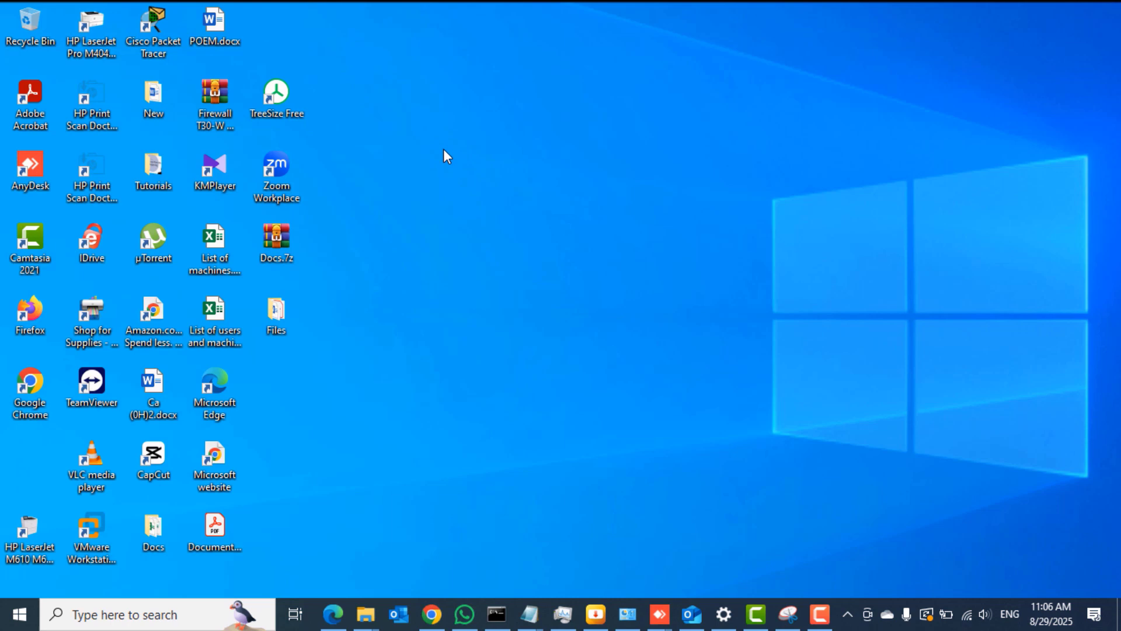
{"action": "right_click", "coordinate": [444, 150]}
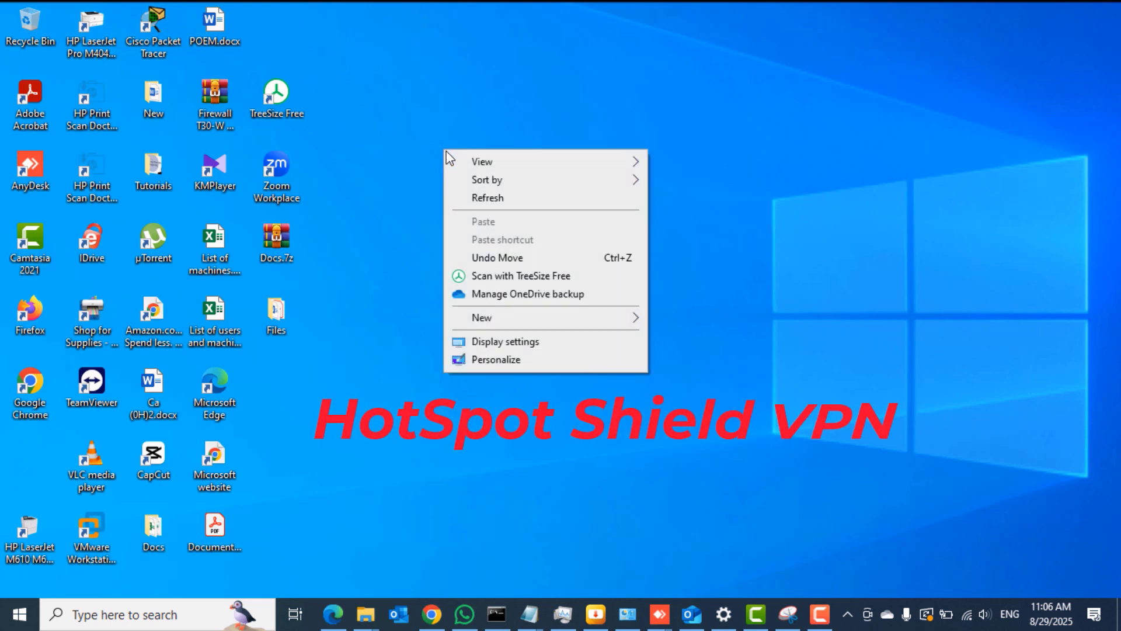
{"action": "left_click", "coordinate": [485, 198]}
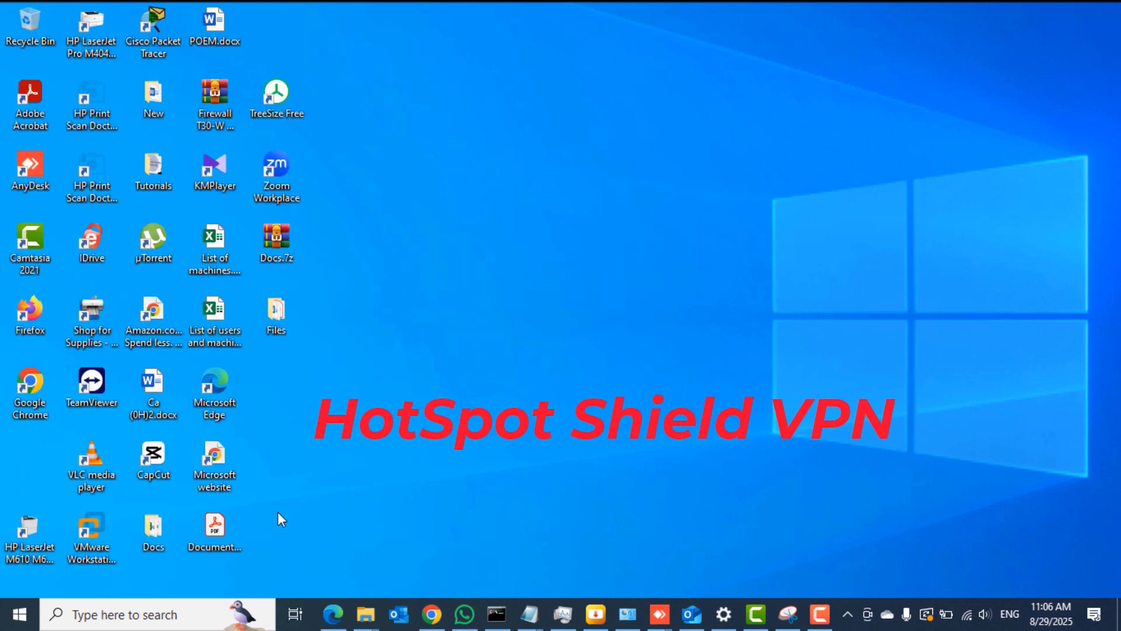
- Launch Edge and load facebook.com from the 'face' address suggestion
{"action": "left_click", "coordinate": [332, 613]}
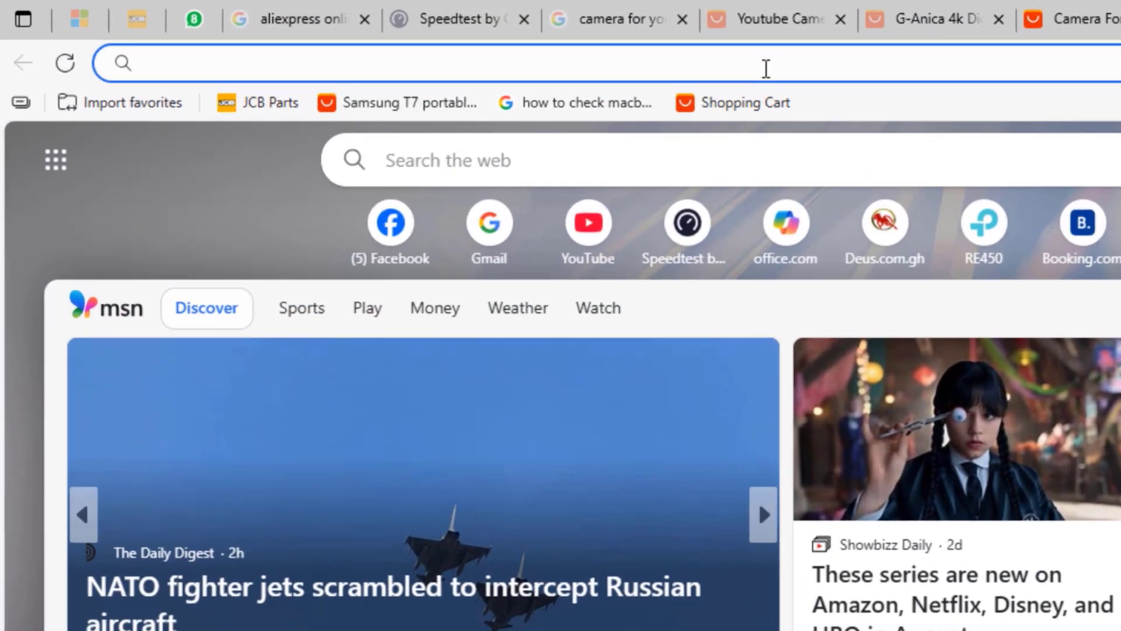
{"action": "left_click", "coordinate": [548, 48]}
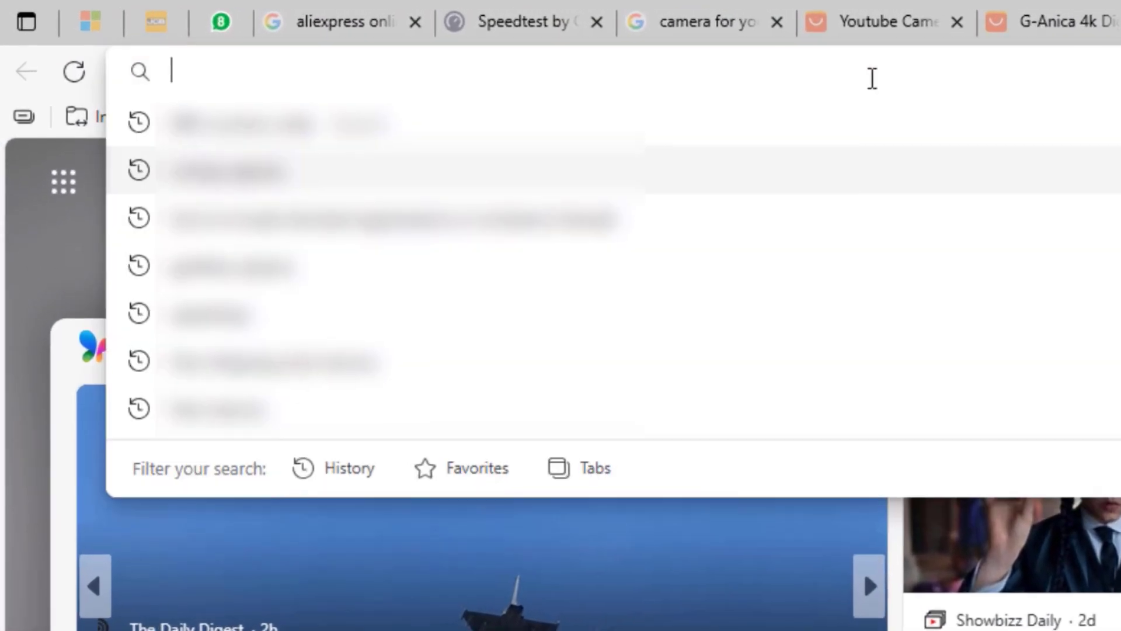
{"action": "type", "text": "facebook.com"}
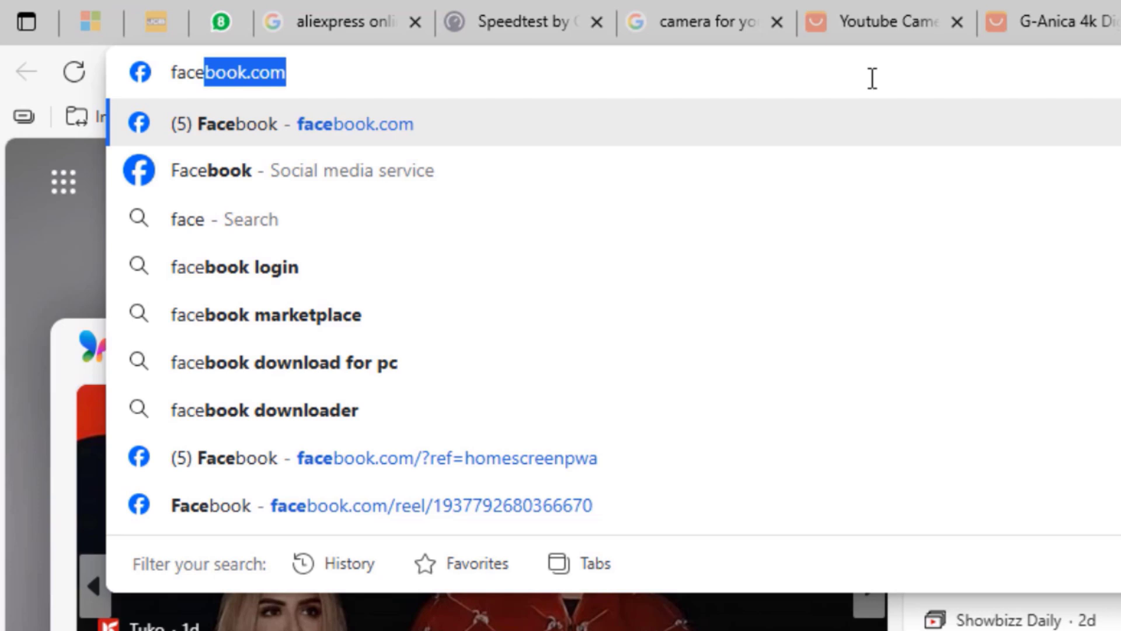
{"action": "key", "text": "End"}
{"action": "key", "text": "Return"}
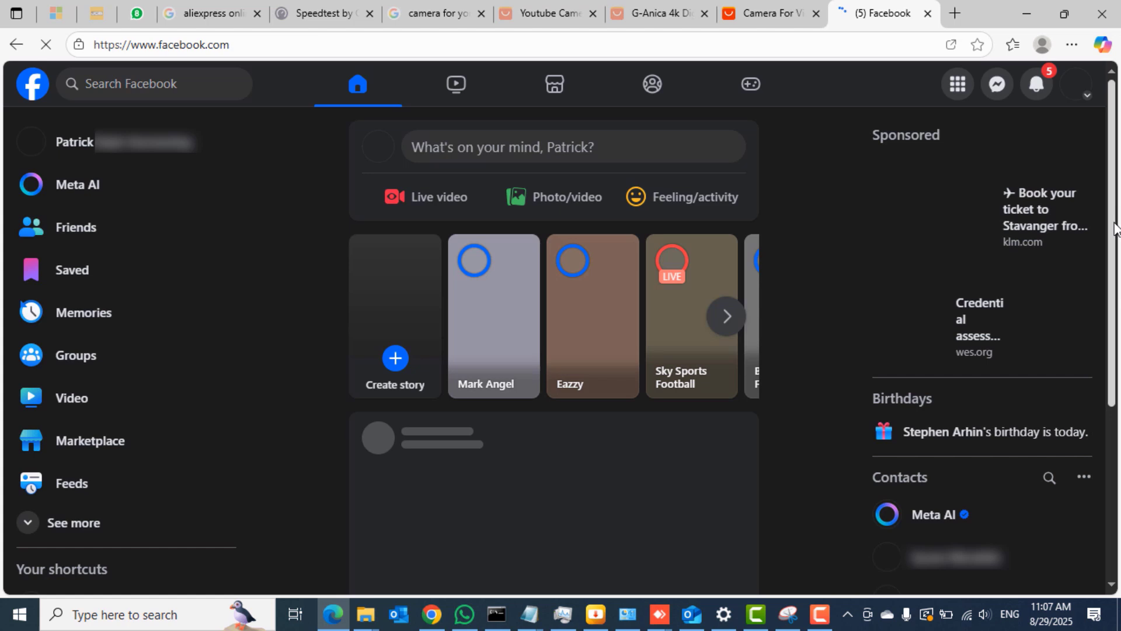
- Scroll the Facebook feed, whose posts remain grey loading placeholders
{"action": "scroll", "coordinate": [1116, 342], "scroll_direction": "down", "scroll_amount": 3}
{"action": "scroll", "coordinate": [1117, 342], "scroll_direction": "down", "scroll_amount": 2}
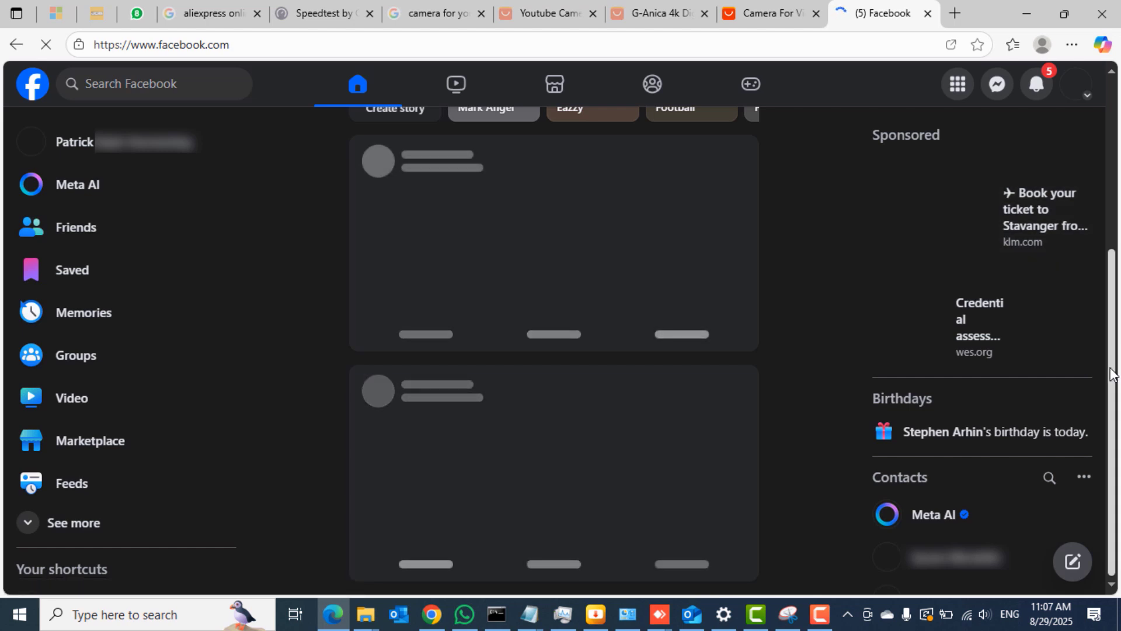
{"action": "scroll", "coordinate": [1116, 133], "scroll_direction": "up", "scroll_amount": 5}
{"action": "scroll", "coordinate": [1115, 134], "scroll_direction": "down", "scroll_amount": 5}
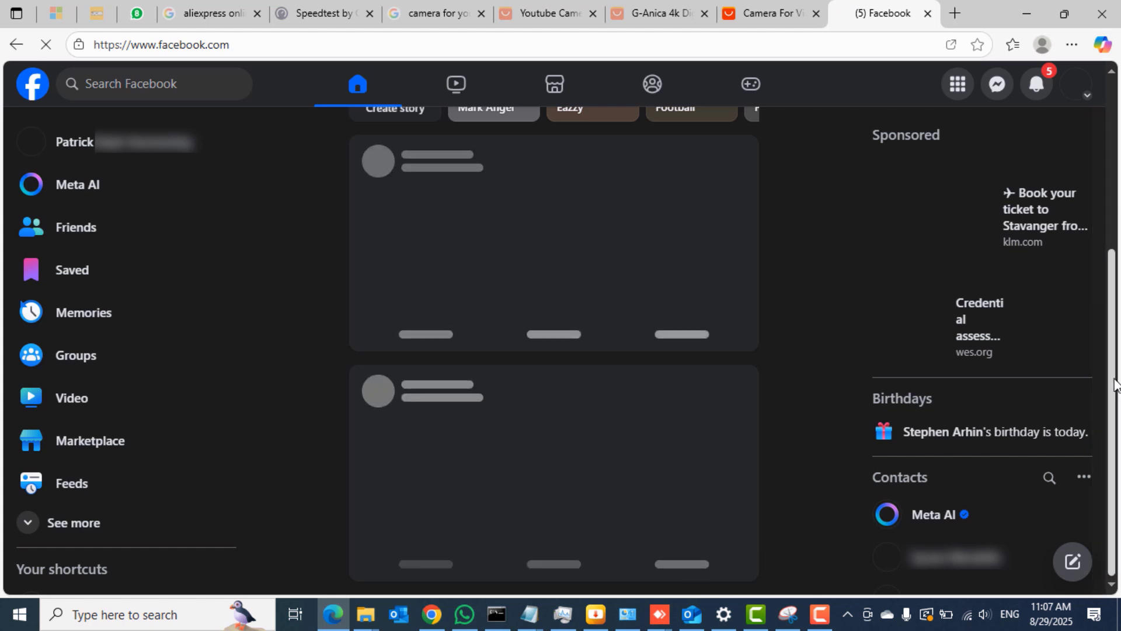
{"action": "left_click_drag", "start_coordinate": [1112, 376], "coordinate": [1117, 167]}
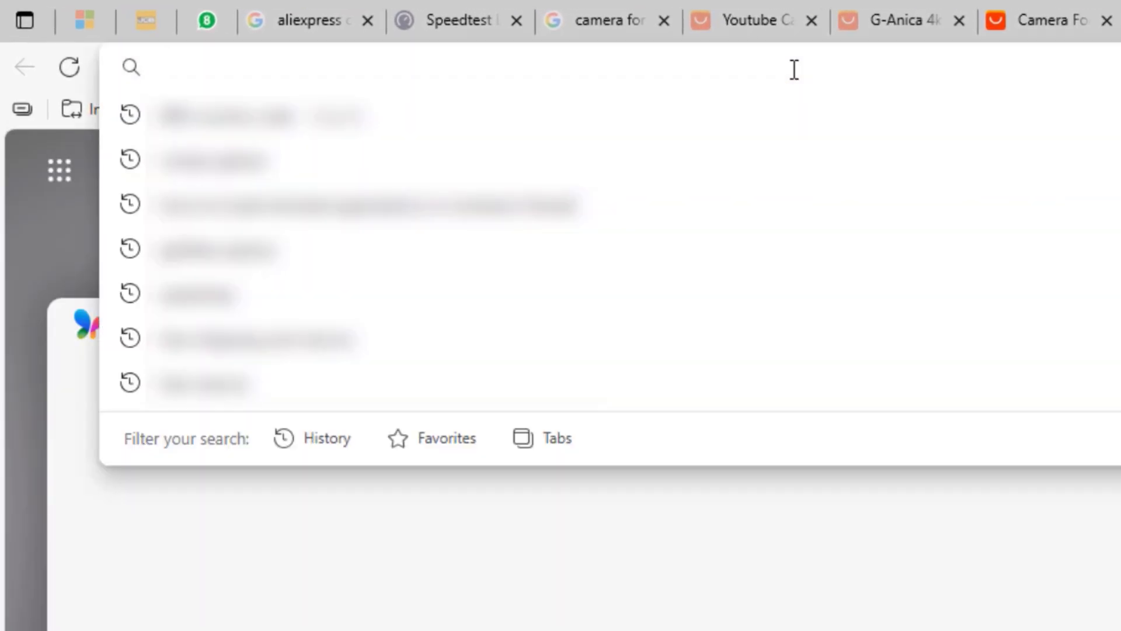
- Google 'hotspot shield download' and bring up the link options for the Hotspot Shield result
{"action": "type", "text": "goog"}
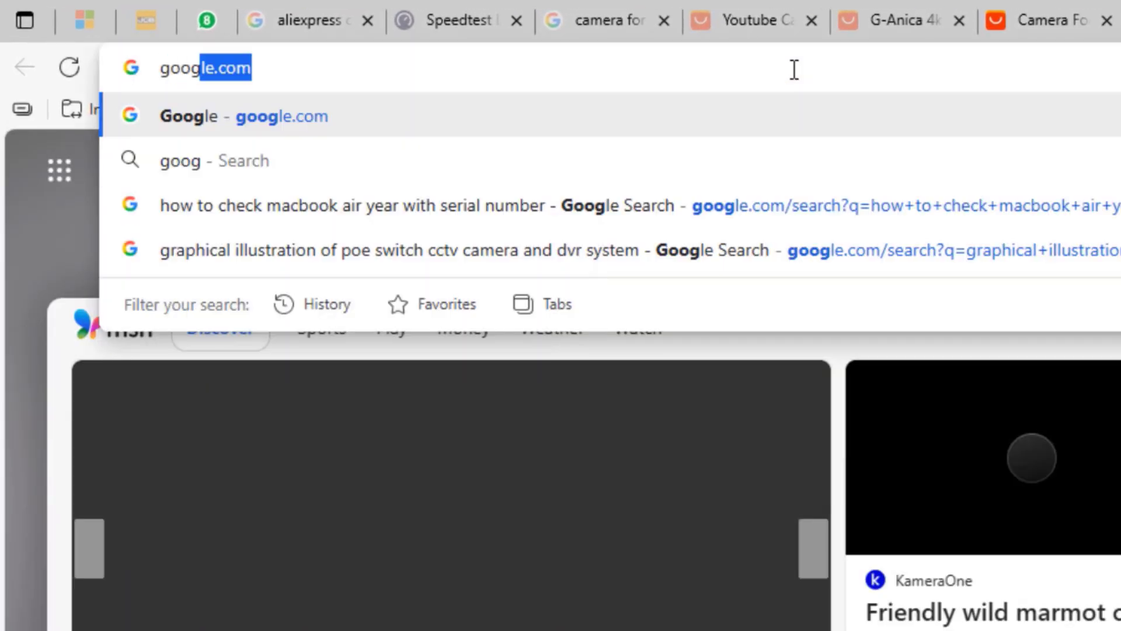
{"action": "type", "text": "le.com"}
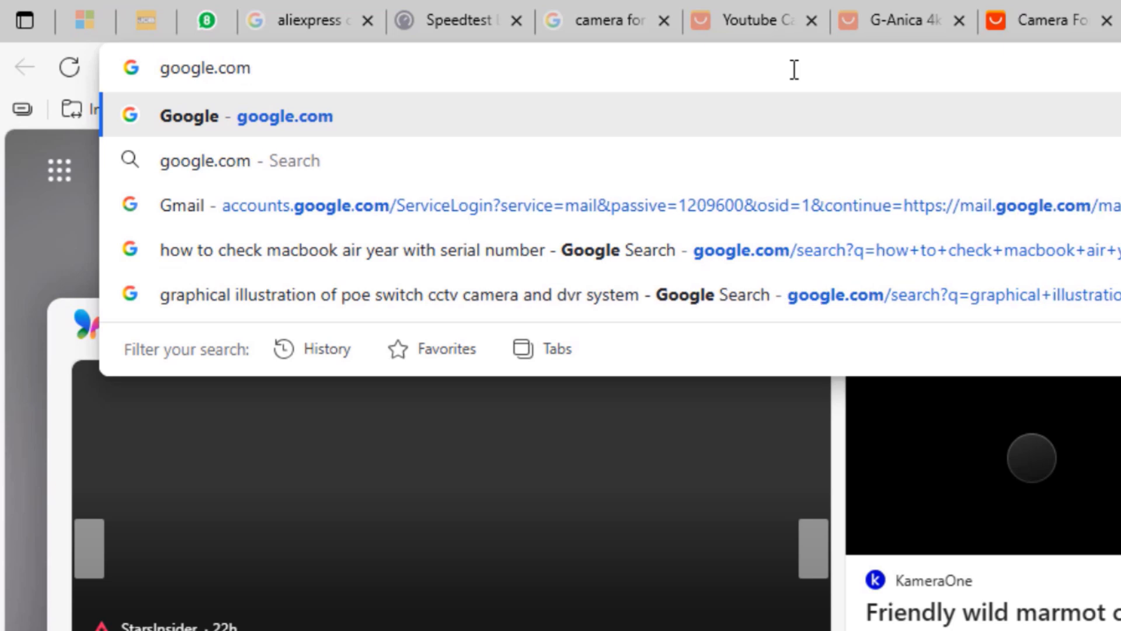
{"action": "key", "text": "Return"}
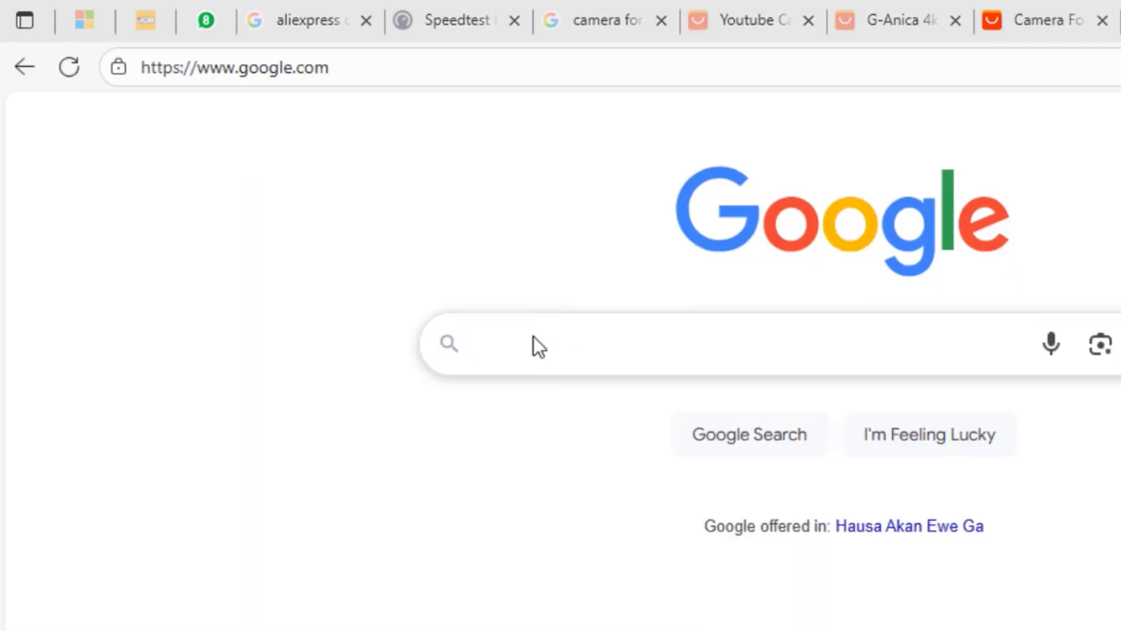
{"action": "left_click", "coordinate": [532, 341]}
{"action": "type", "text": "hotspot"}
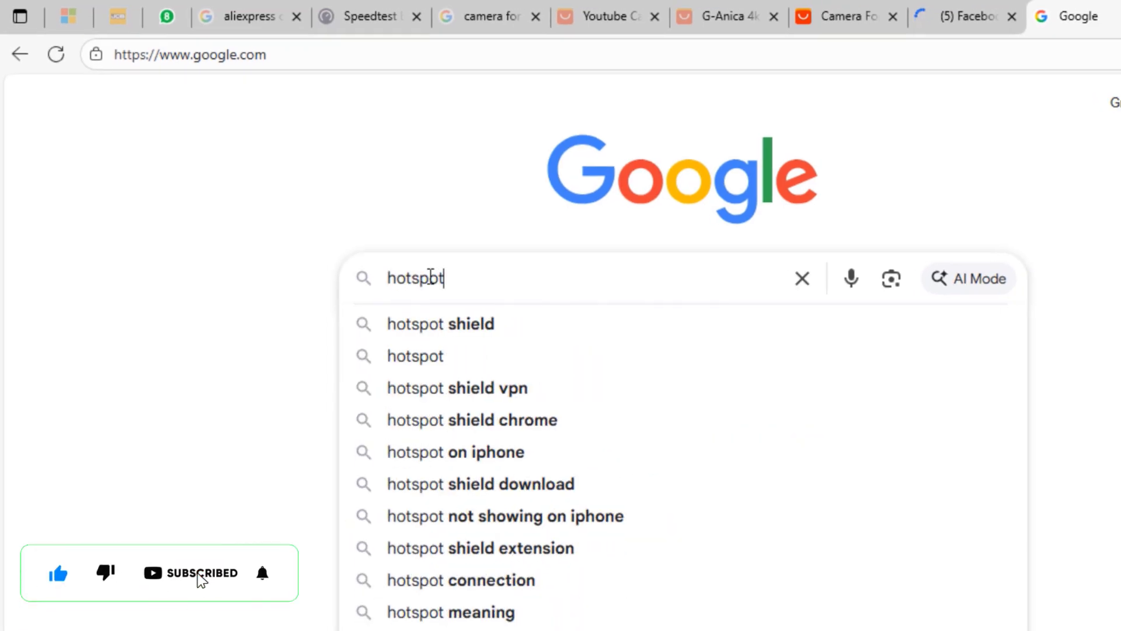
{"action": "key", "text": "Down"}
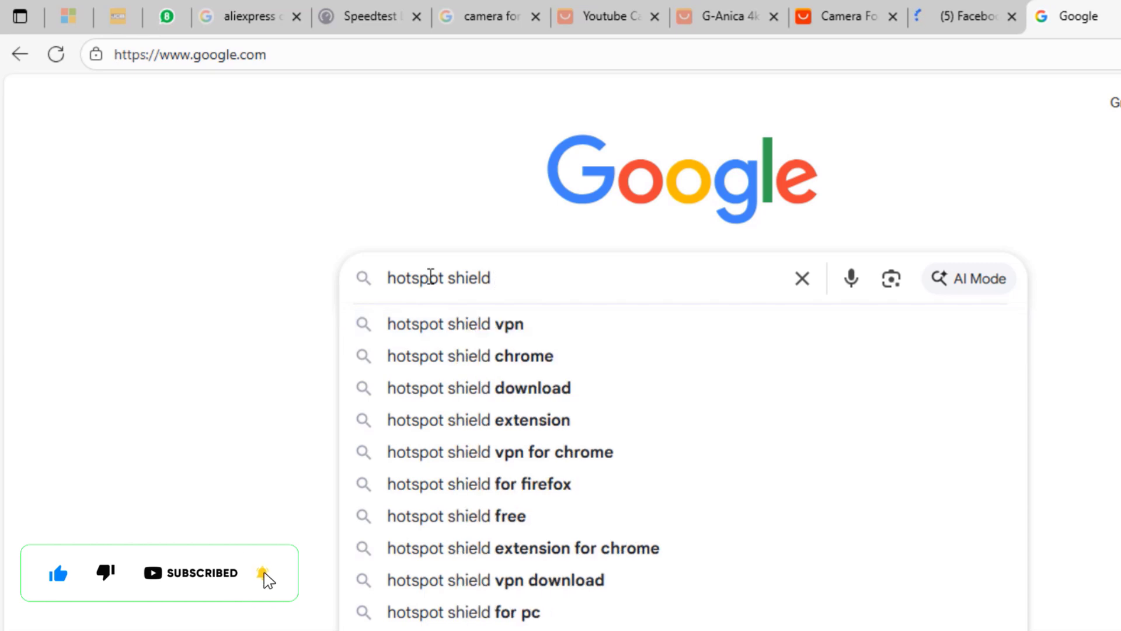
{"action": "left_click", "coordinate": [480, 390]}
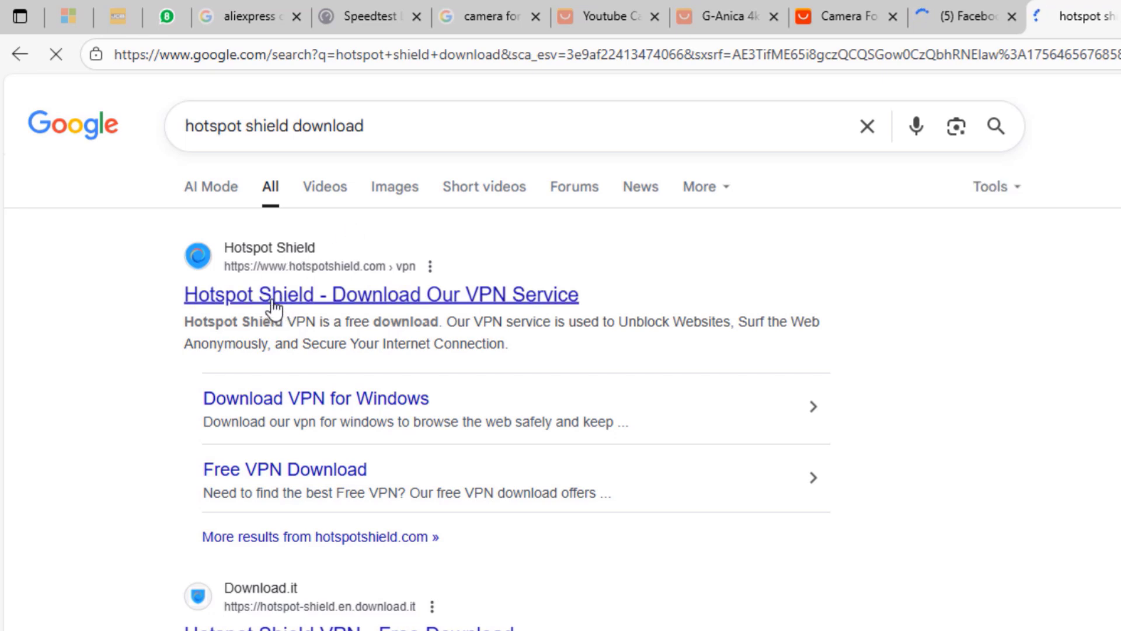
{"action": "right_click", "coordinate": [273, 304]}
- Open the Hotspot Shield site in a new tab and download HotspotShield-12.9.7-plain-773-plain (1).exe
{"action": "left_click", "coordinate": [324, 318]}
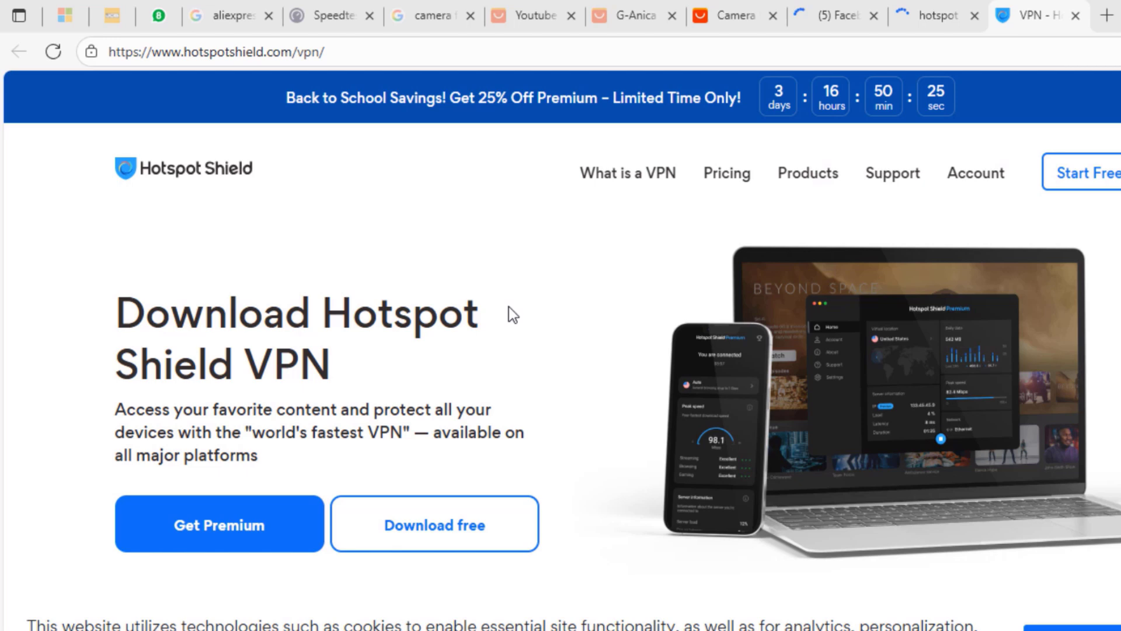
{"action": "left_click", "coordinate": [431, 532]}
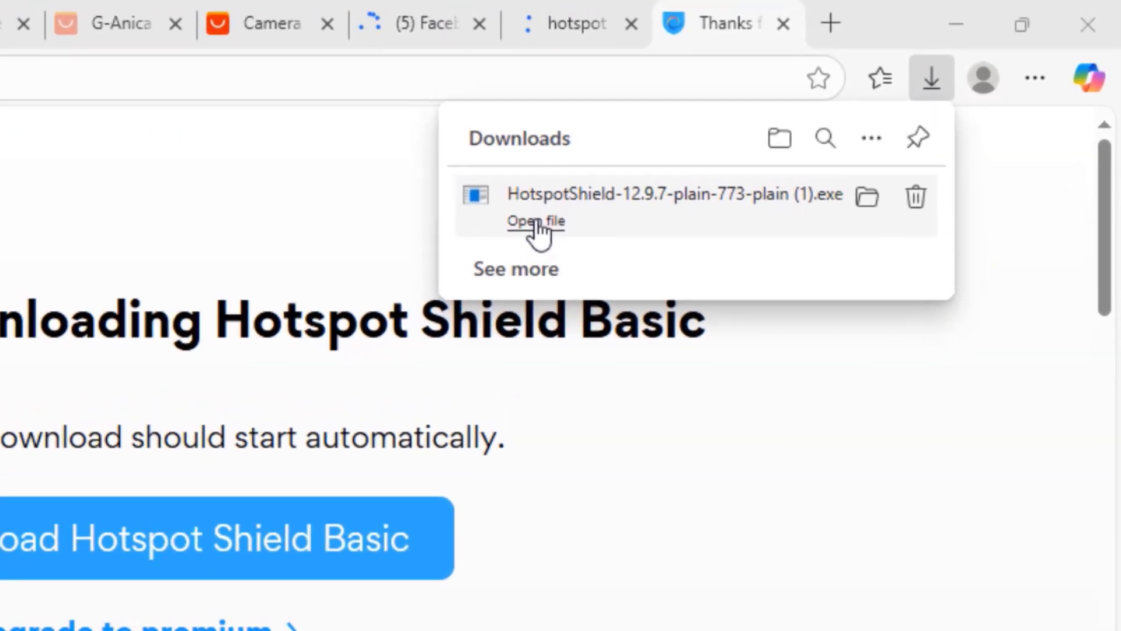
- Run the downloaded Hotspot Shield installer and start the installation
{"action": "left_click", "coordinate": [536, 222]}
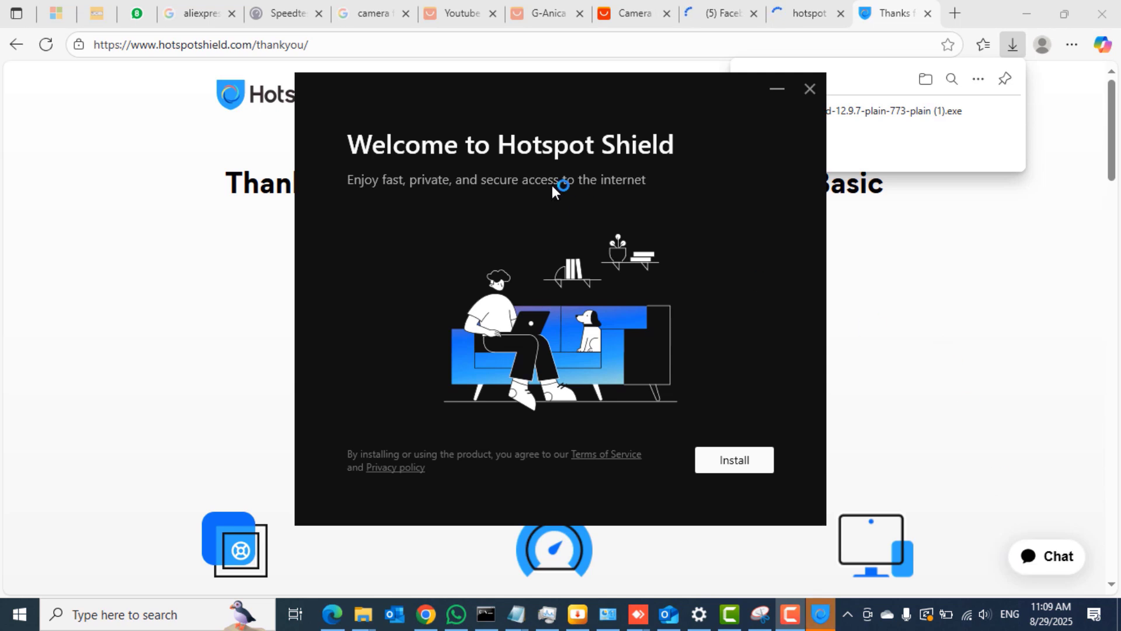
{"action": "mouse_move", "coordinate": [521, 75]}
{"action": "left_mouse_down"}
{"action": "mouse_move", "coordinate": [517, 46]}
{"action": "mouse_move", "coordinate": [521, 64]}
{"action": "left_mouse_up"}
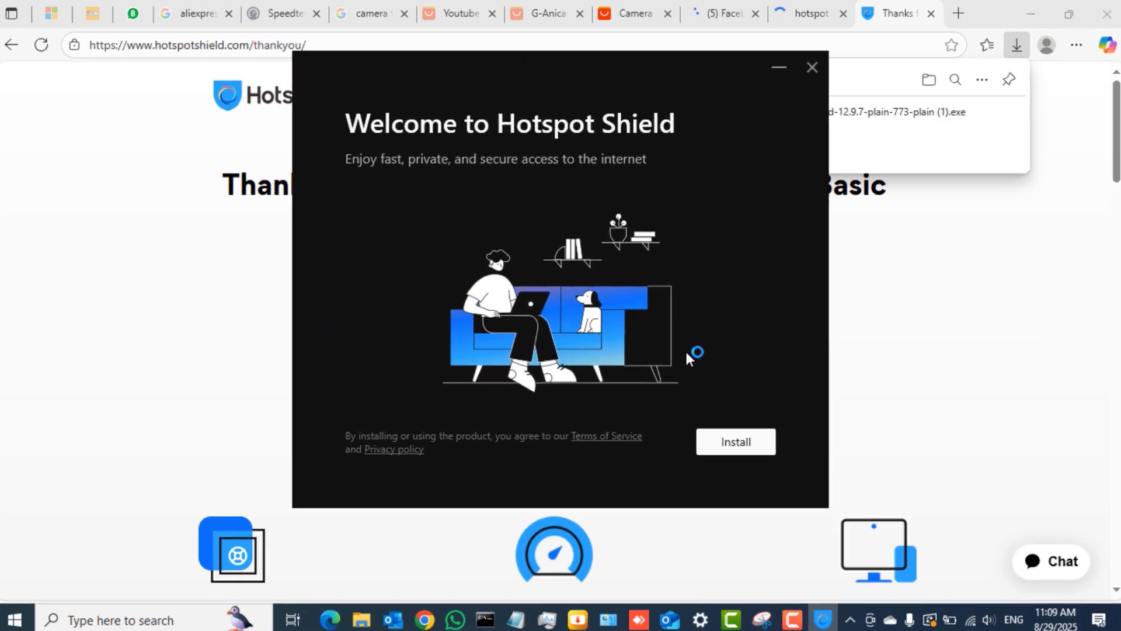
{"action": "left_click", "coordinate": [734, 445]}
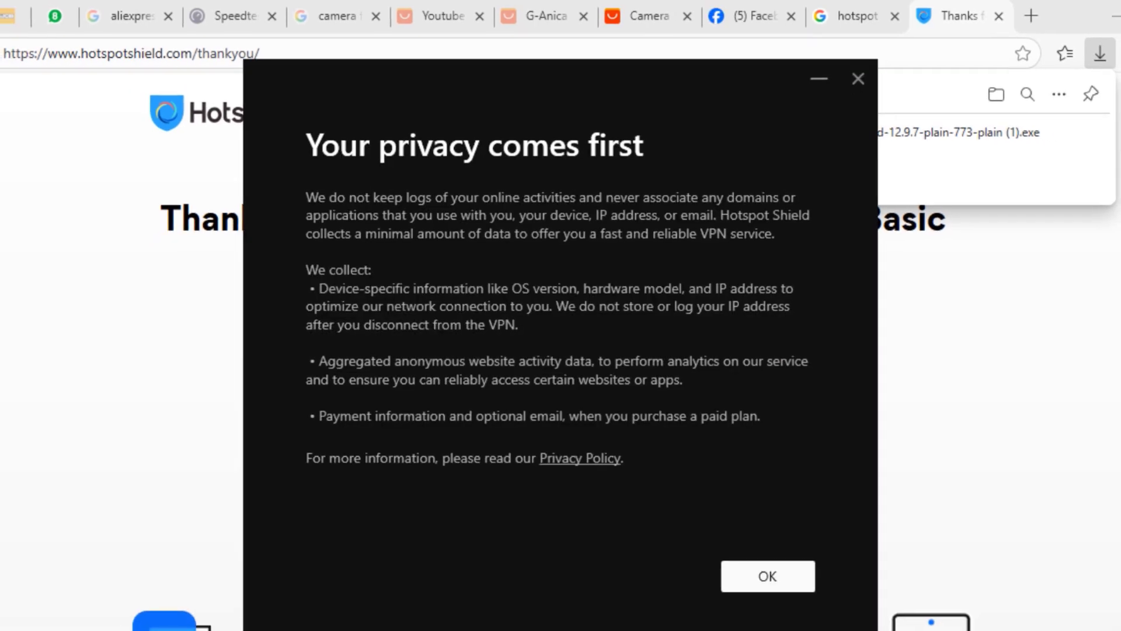
- Accept the privacy notice, skip the intro slides, choose Basic, and decline the Premium trial
{"action": "left_click", "coordinate": [769, 576]}
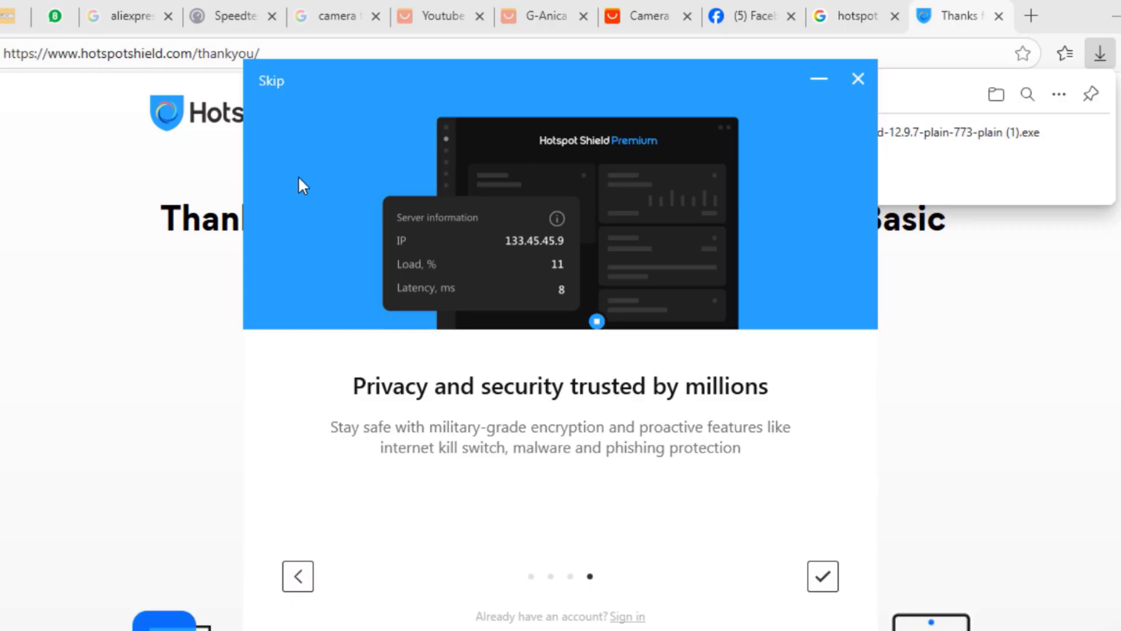
{"action": "left_click", "coordinate": [274, 86]}
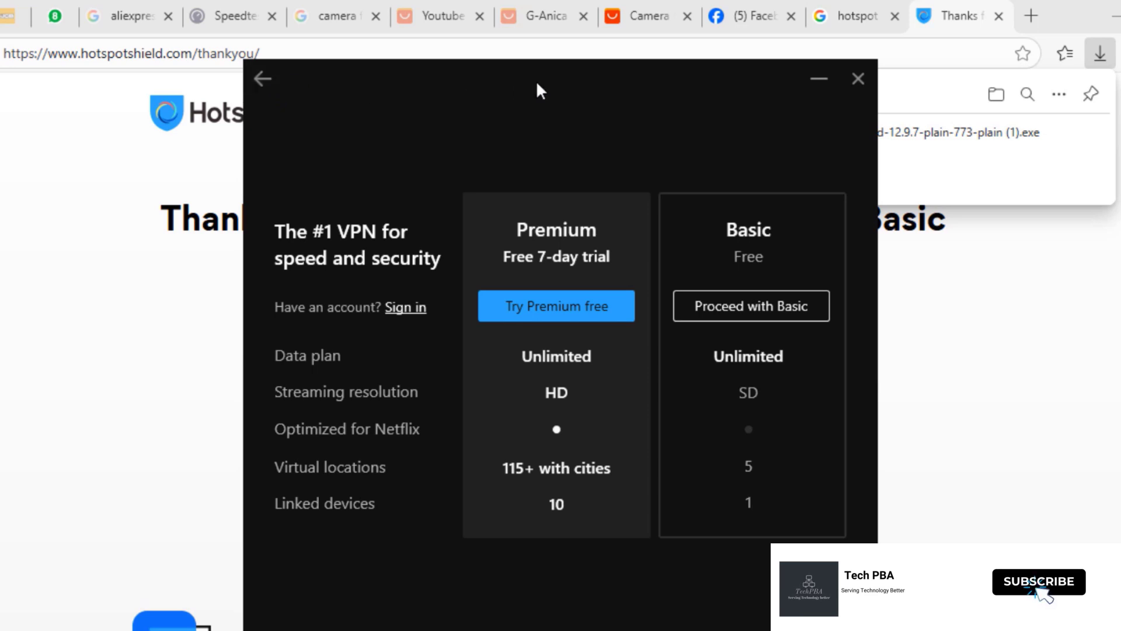
{"action": "left_click_drag", "start_coordinate": [538, 83], "coordinate": [439, 52]}
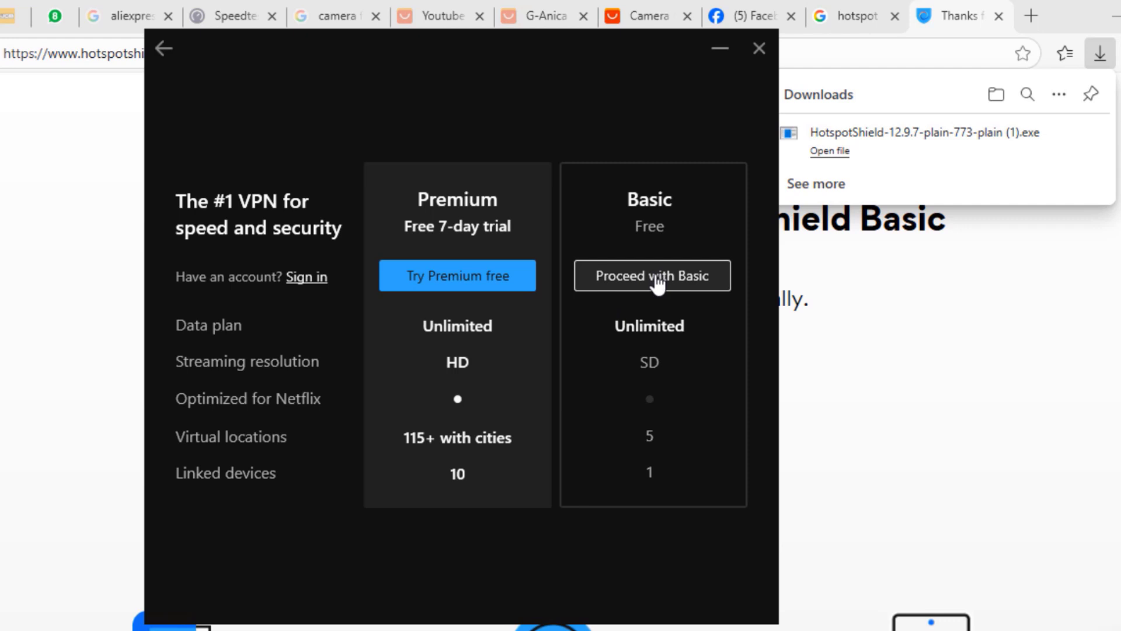
{"action": "left_click", "coordinate": [657, 286]}
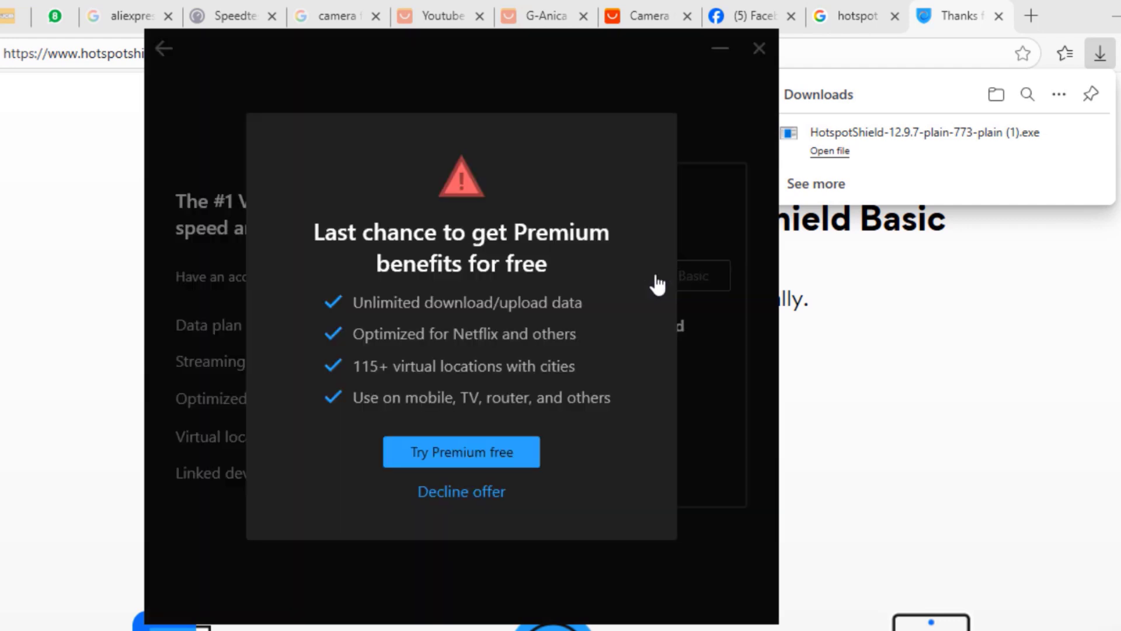
{"action": "left_click", "coordinate": [472, 497]}
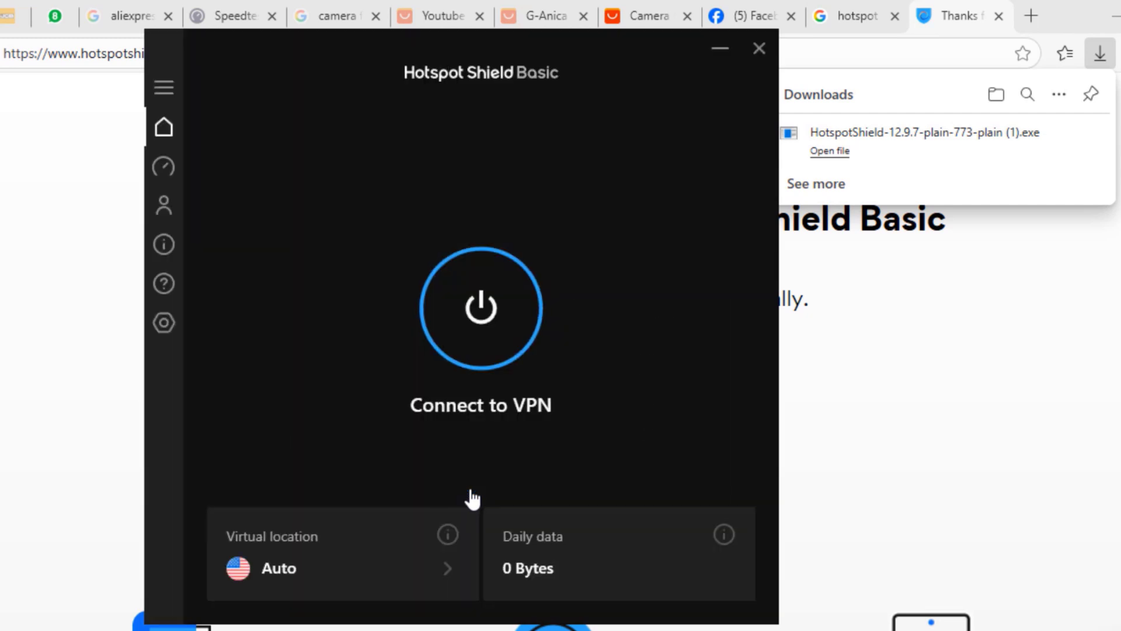
- Select United Kingdom from the virtual locations list and connect the VPN
{"action": "left_click", "coordinate": [447, 568]}
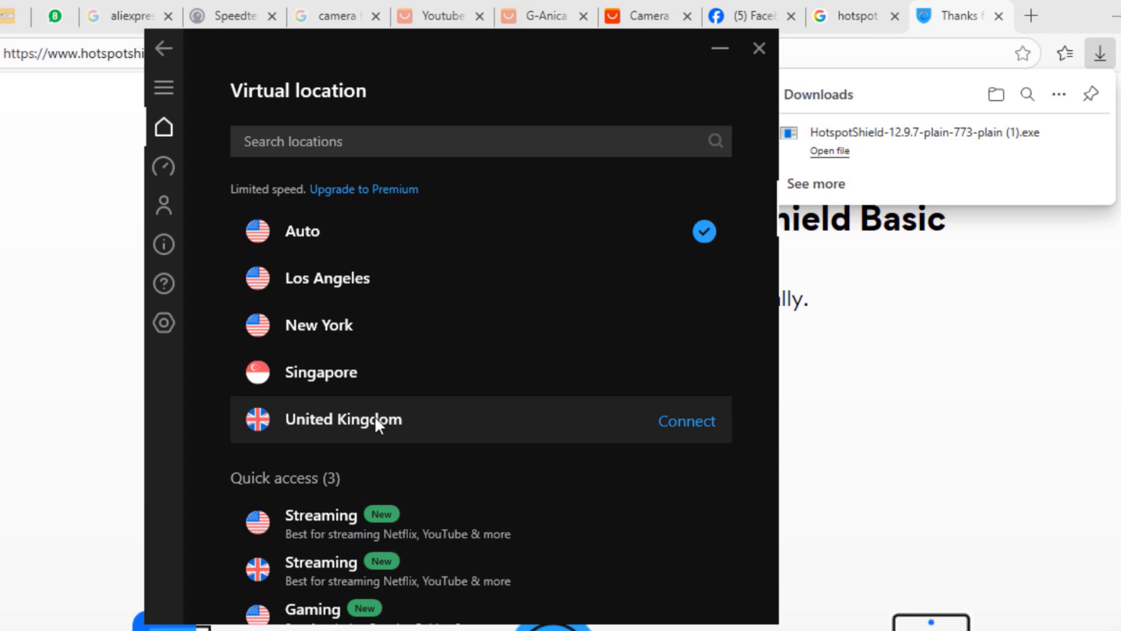
{"action": "left_click", "coordinate": [700, 432]}
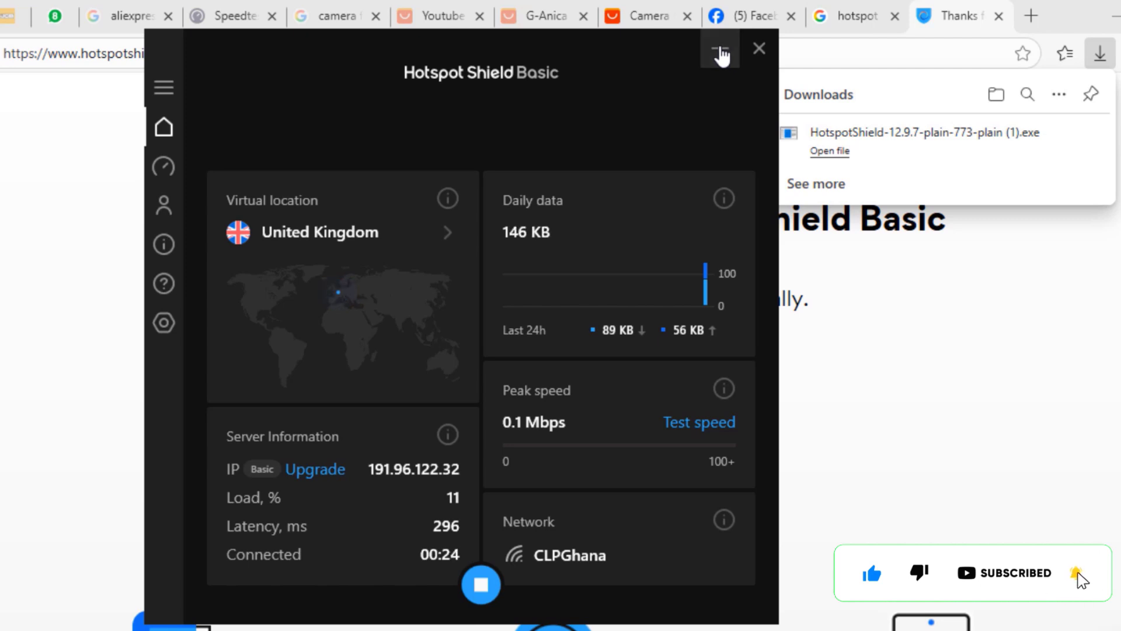
- Minimize Hotspot Shield, return to the Facebook tab in Edge, and reload it
{"action": "left_click", "coordinate": [721, 54]}
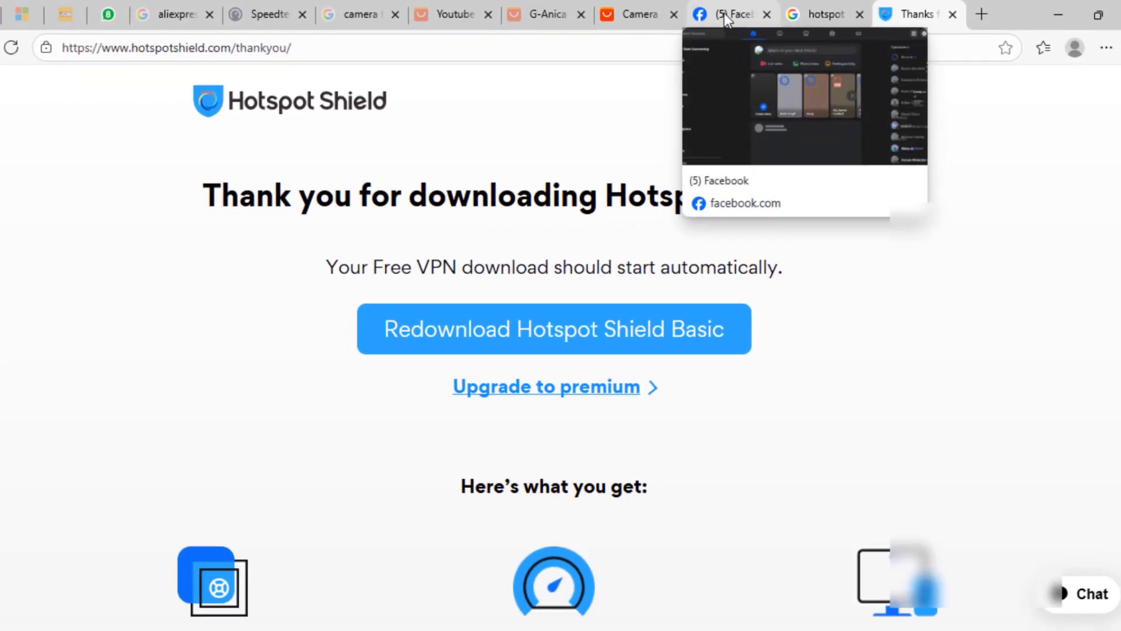
{"action": "left_click", "coordinate": [724, 13]}
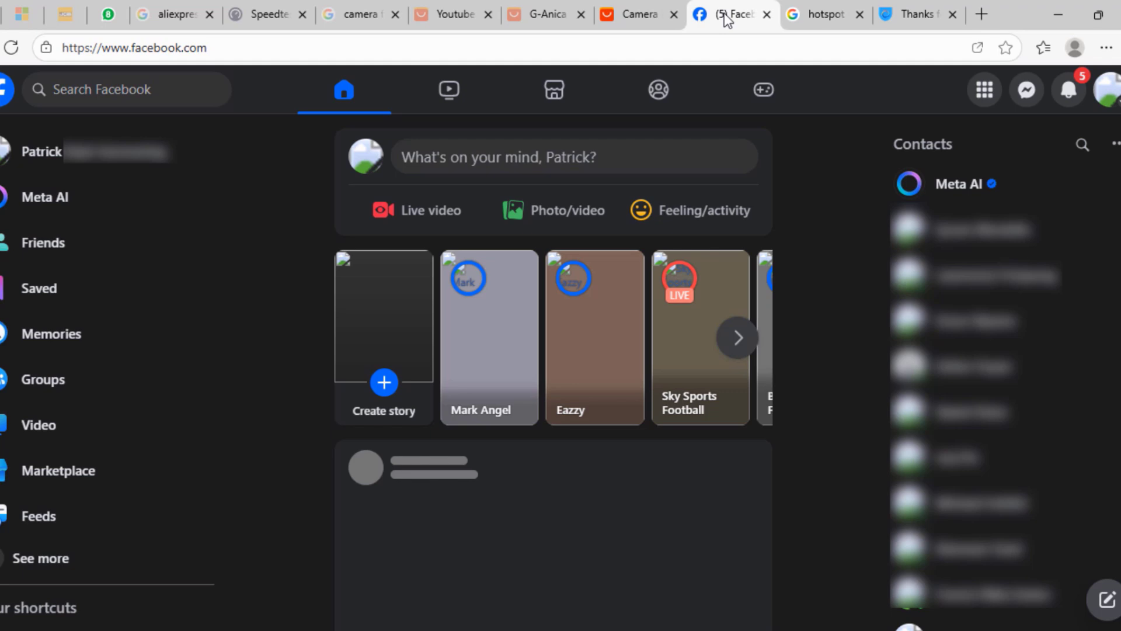
{"action": "left_click", "coordinate": [12, 50]}
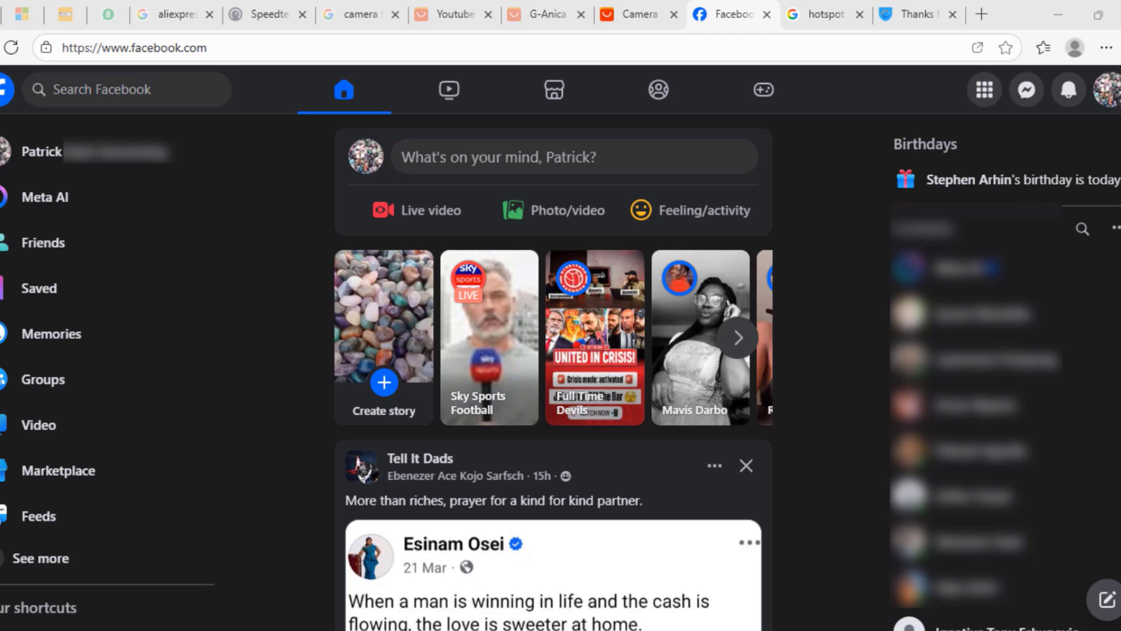
- Scroll down the Facebook feed, checking news posts, videos and Reels now load with images
{"action": "scroll", "coordinate": [551, 155], "scroll_direction": "down", "scroll_amount": 2}
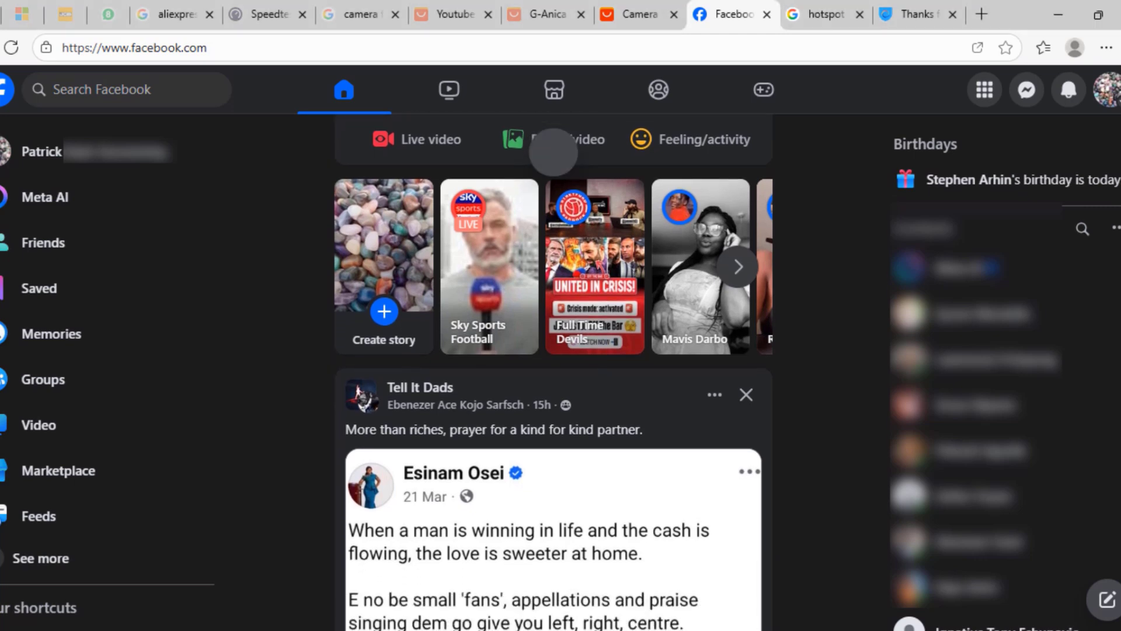
{"action": "scroll", "coordinate": [552, 159], "scroll_direction": "up", "scroll_amount": 2}
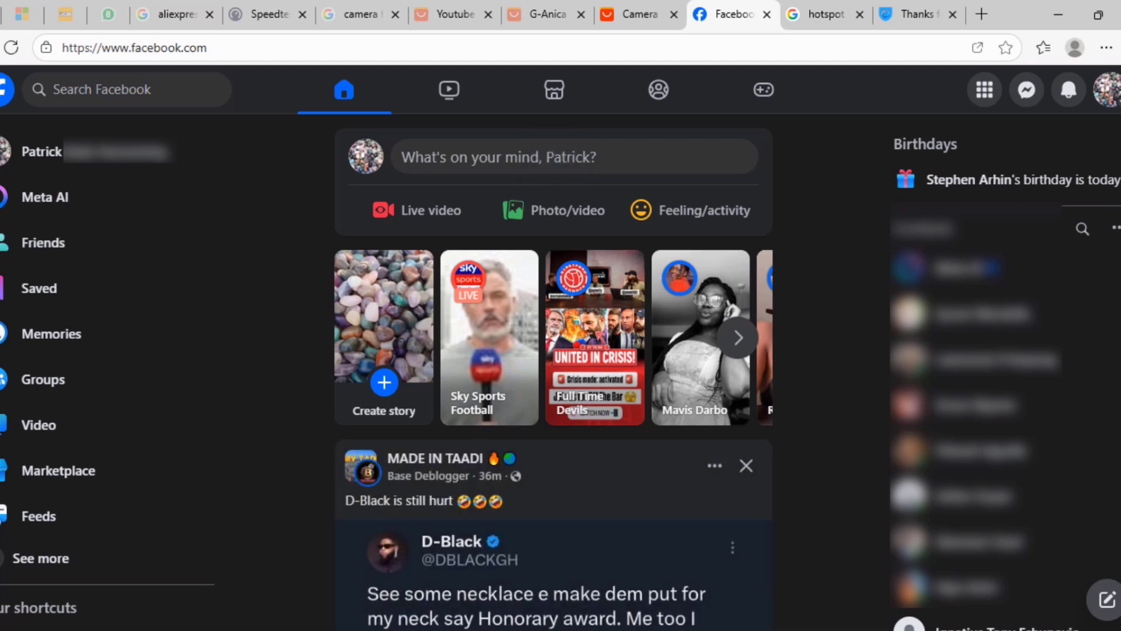
{"action": "scroll", "coordinate": [553, 371], "scroll_direction": "down", "scroll_amount": 7}
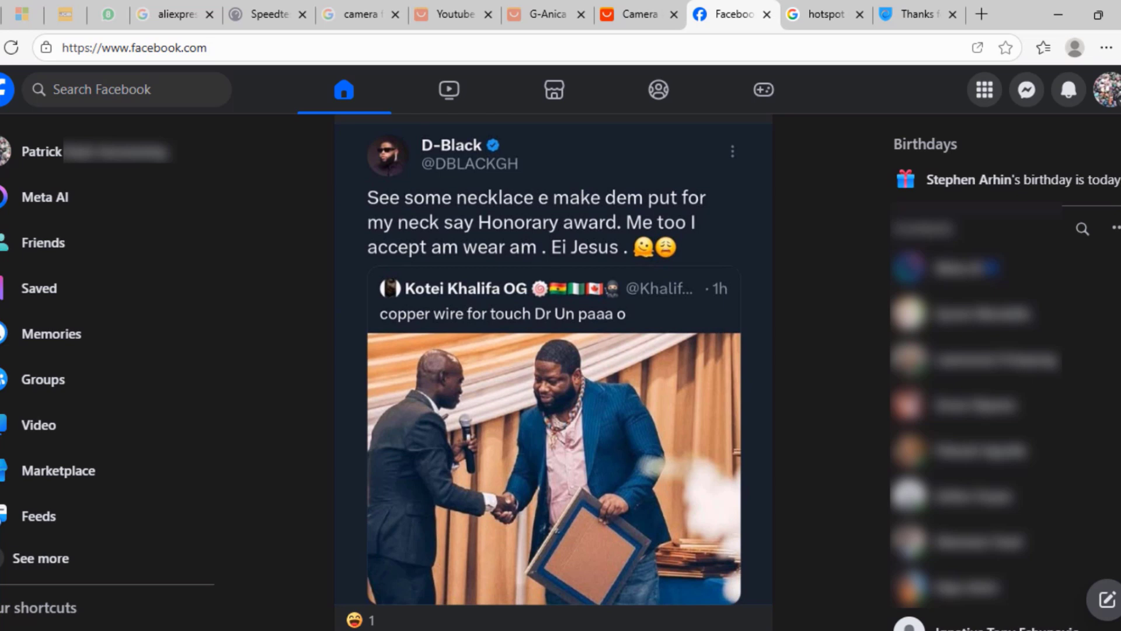
{"action": "scroll", "coordinate": [554, 371], "scroll_direction": "down", "scroll_amount": 5}
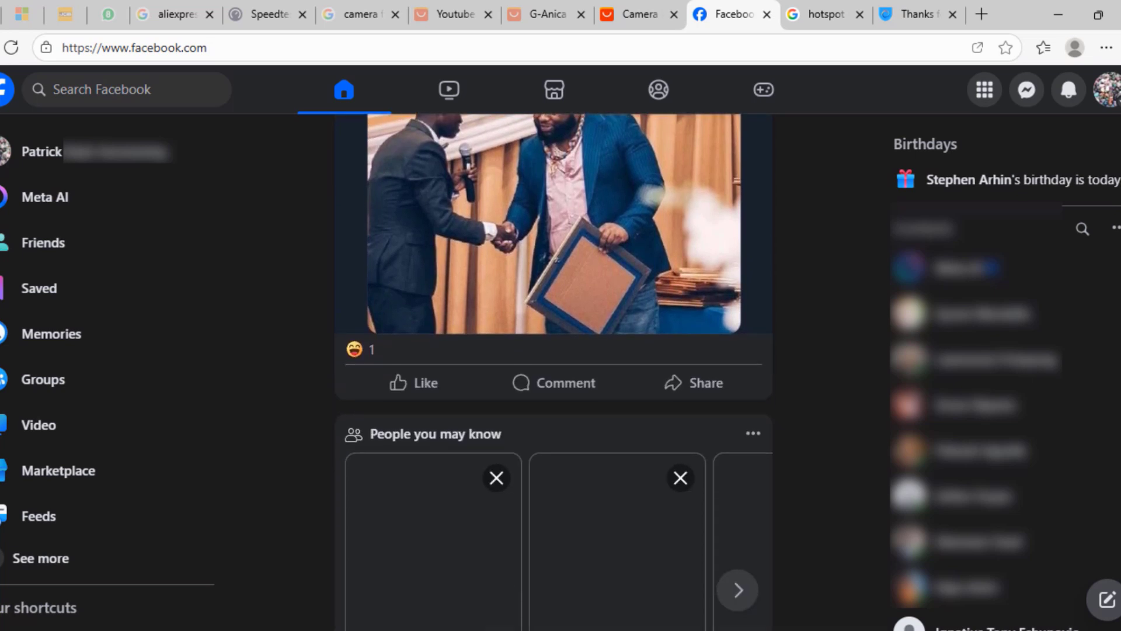
{"action": "scroll", "coordinate": [553, 371], "scroll_direction": "down", "scroll_amount": 7}
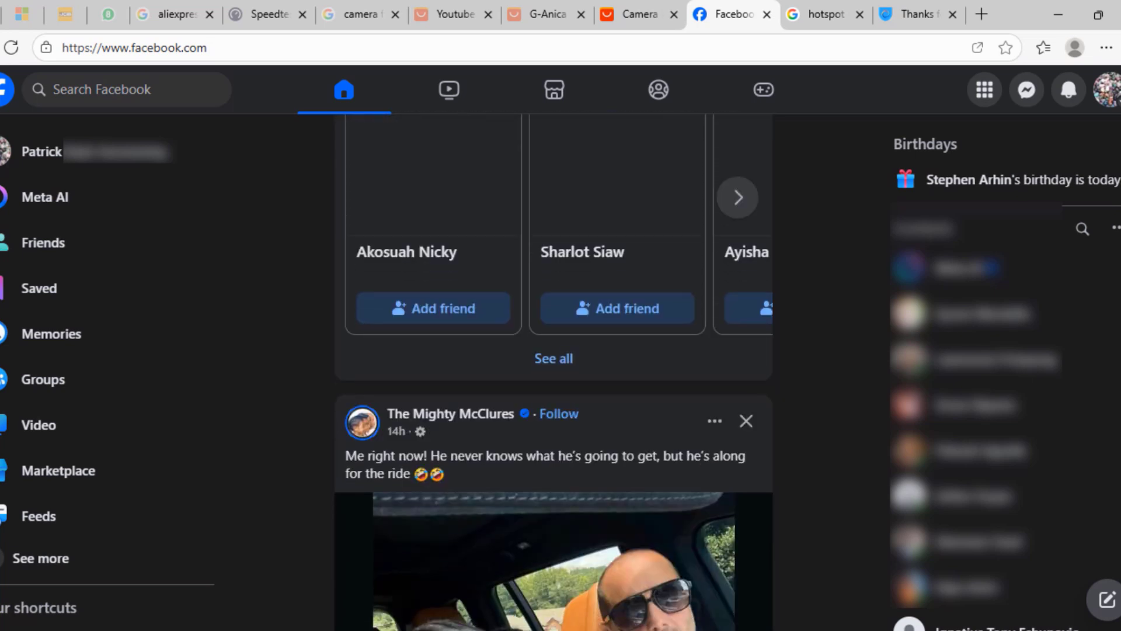
{"action": "scroll", "coordinate": [553, 372], "scroll_direction": "down", "scroll_amount": 6}
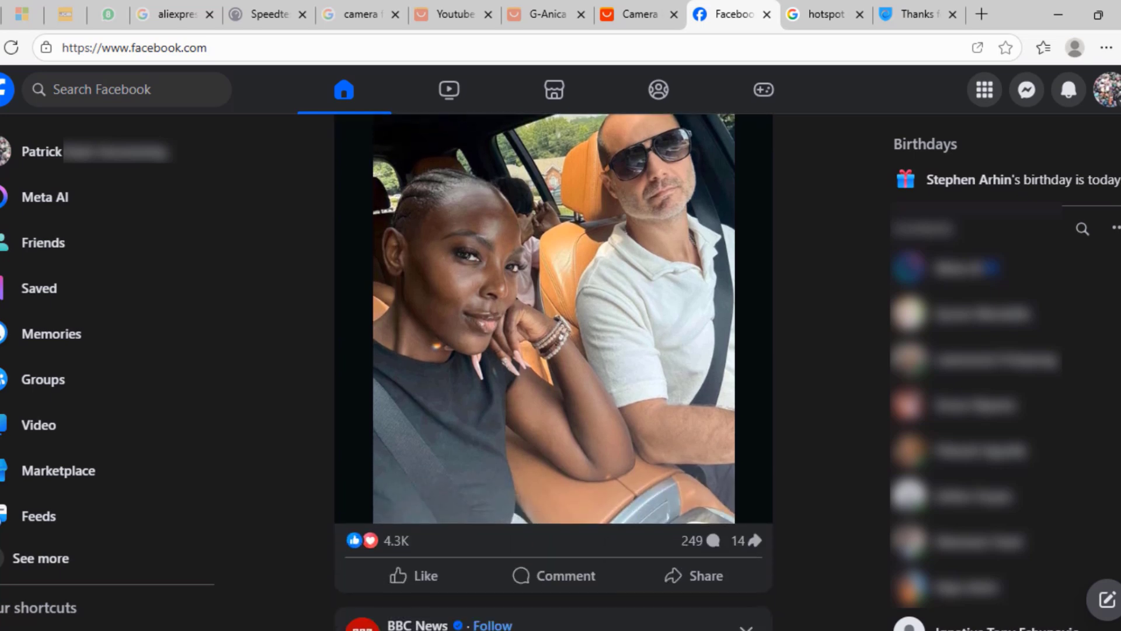
{"action": "scroll", "coordinate": [554, 372], "scroll_direction": "down", "scroll_amount": 9}
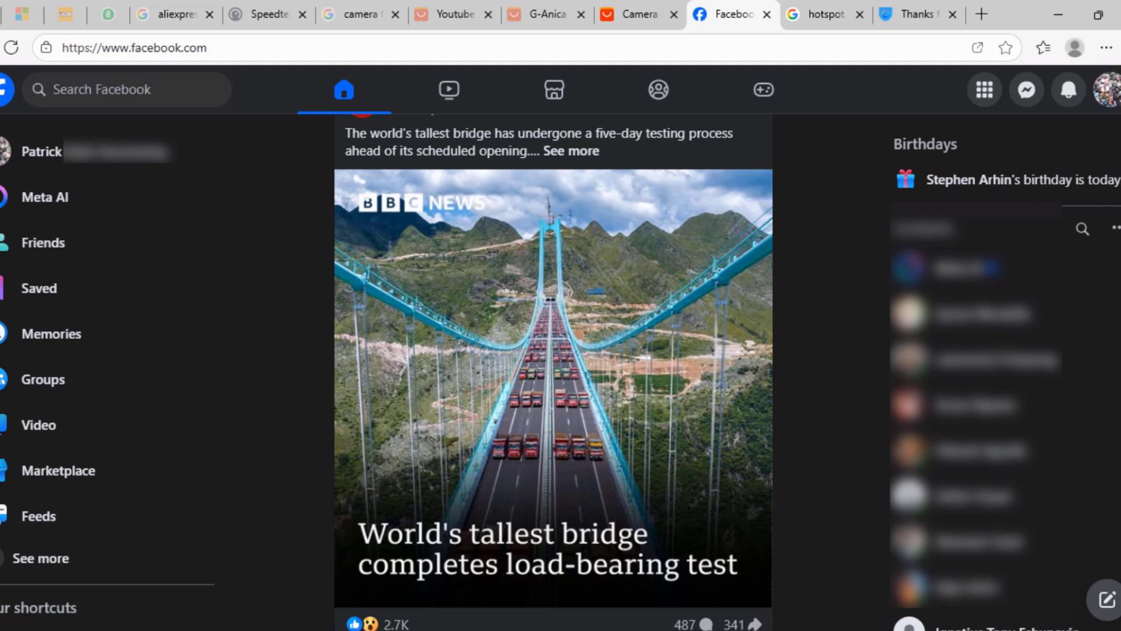
{"action": "scroll", "coordinate": [554, 372], "scroll_direction": "down", "scroll_amount": 7}
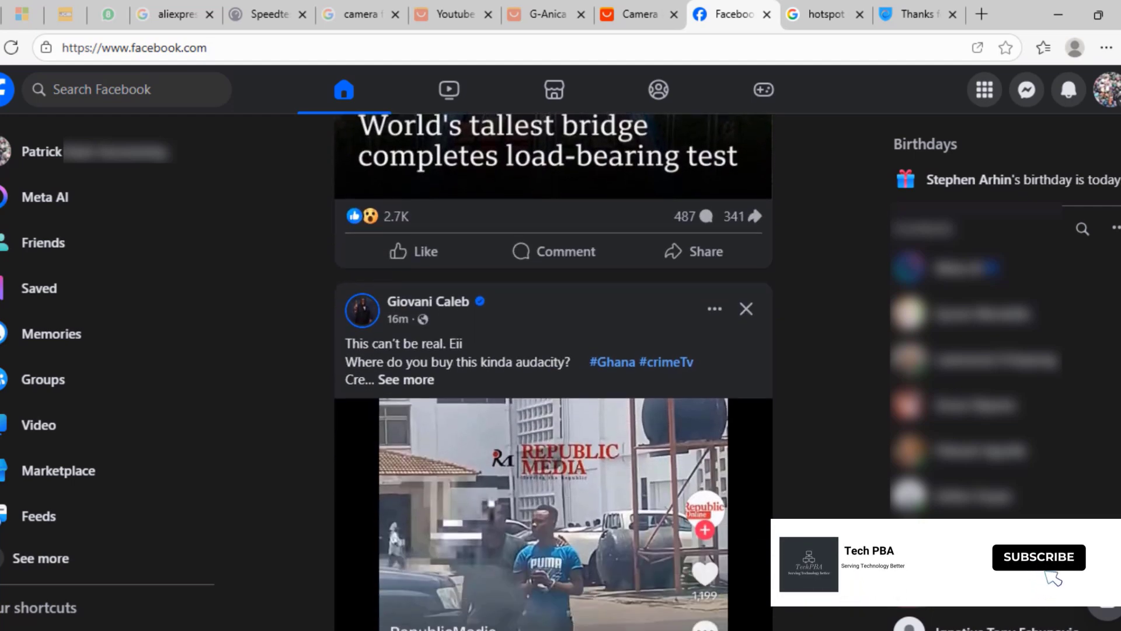
{"action": "scroll", "coordinate": [553, 371], "scroll_direction": "down", "scroll_amount": 2}
{"action": "scroll", "coordinate": [554, 372], "scroll_direction": "down", "scroll_amount": 7}
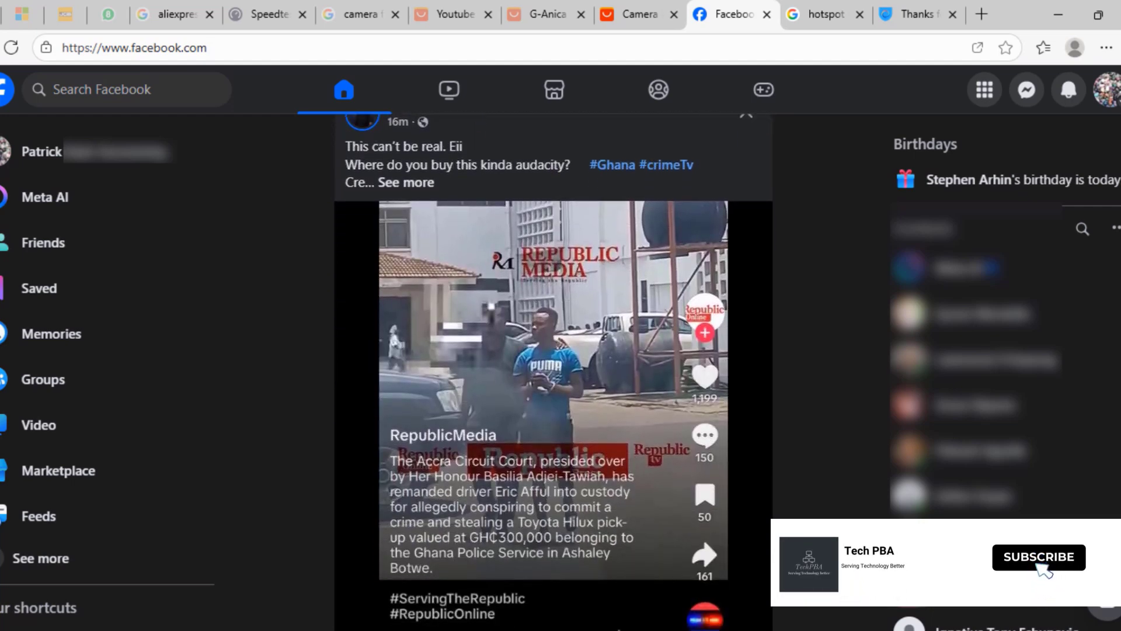
{"action": "scroll", "coordinate": [554, 371], "scroll_direction": "down", "scroll_amount": 3}
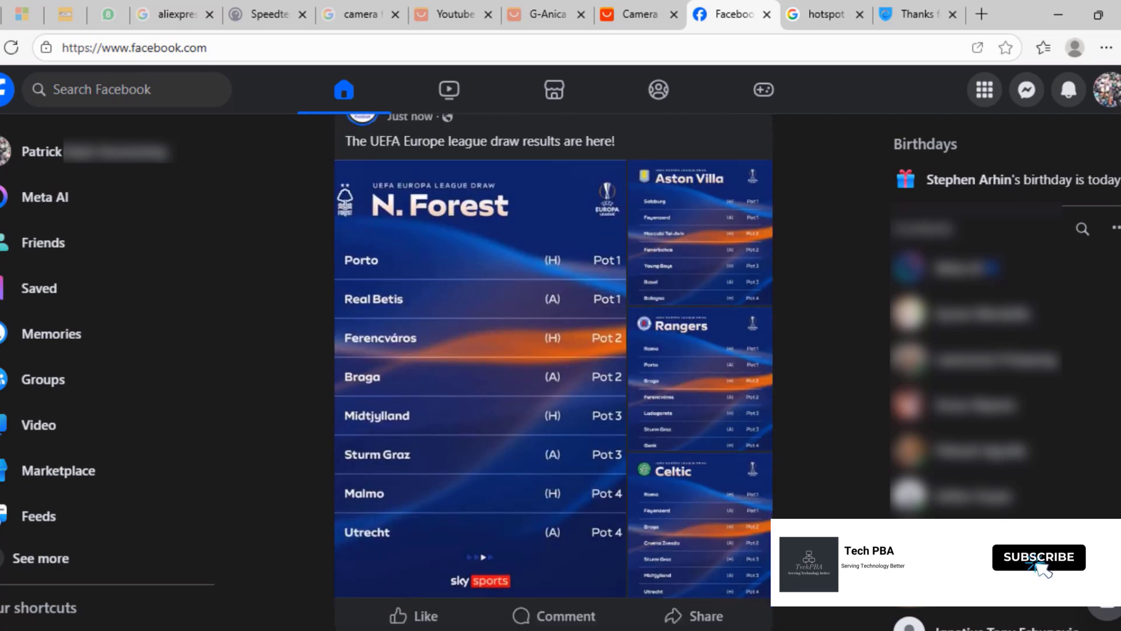
{"action": "scroll", "coordinate": [553, 372], "scroll_direction": "down", "scroll_amount": 10}
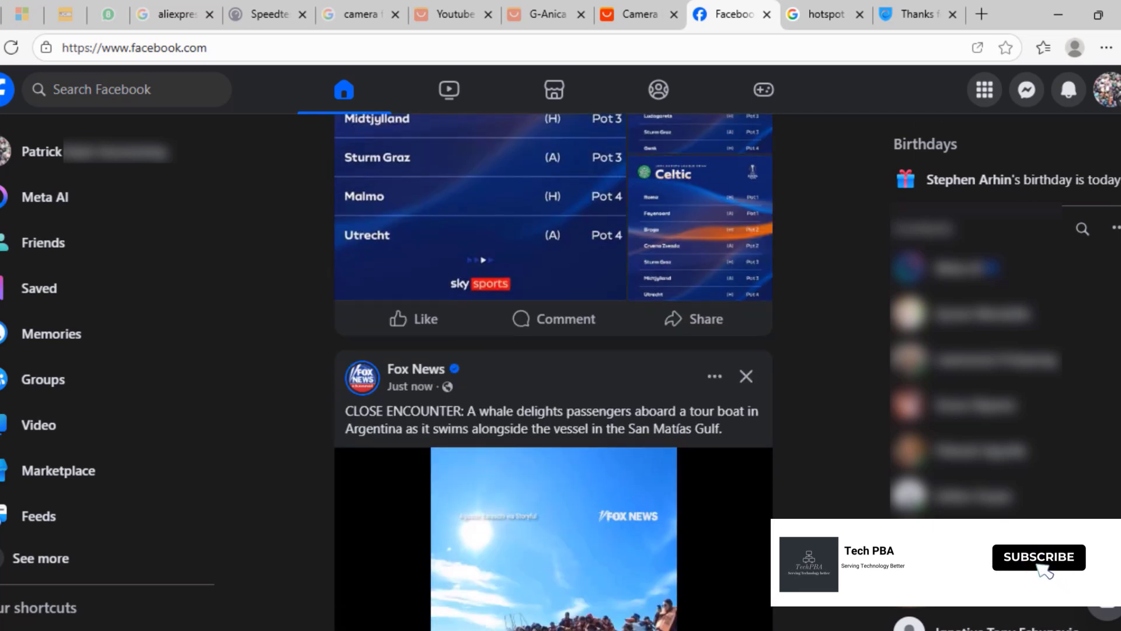
{"action": "scroll", "coordinate": [553, 371], "scroll_direction": "down", "scroll_amount": 5}
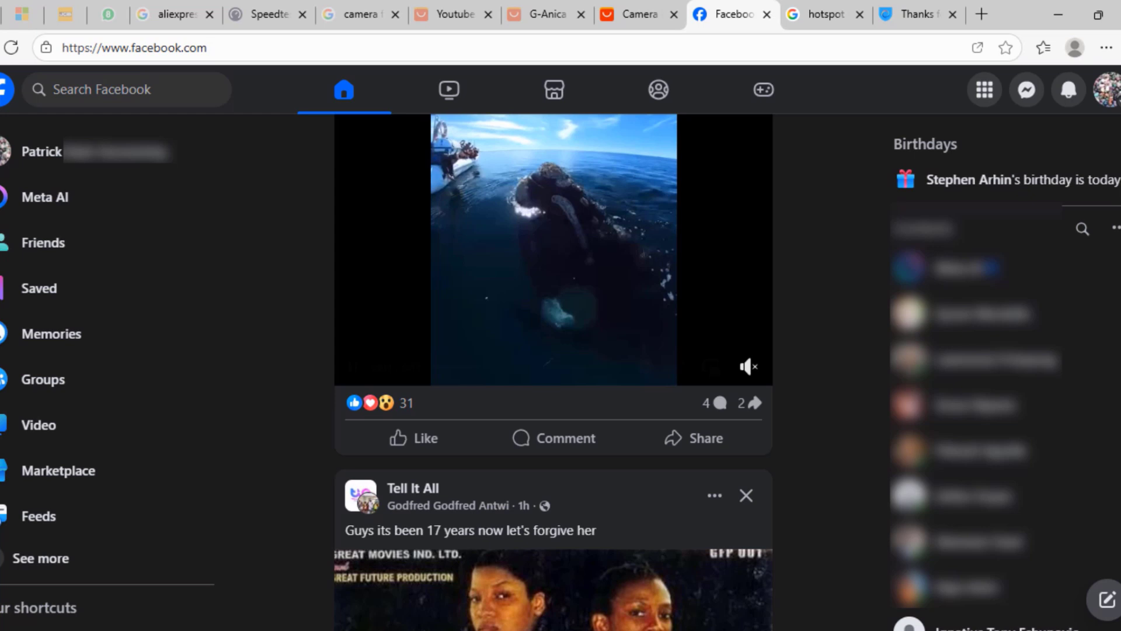
{"action": "scroll", "coordinate": [553, 371], "scroll_direction": "down", "scroll_amount": 15}
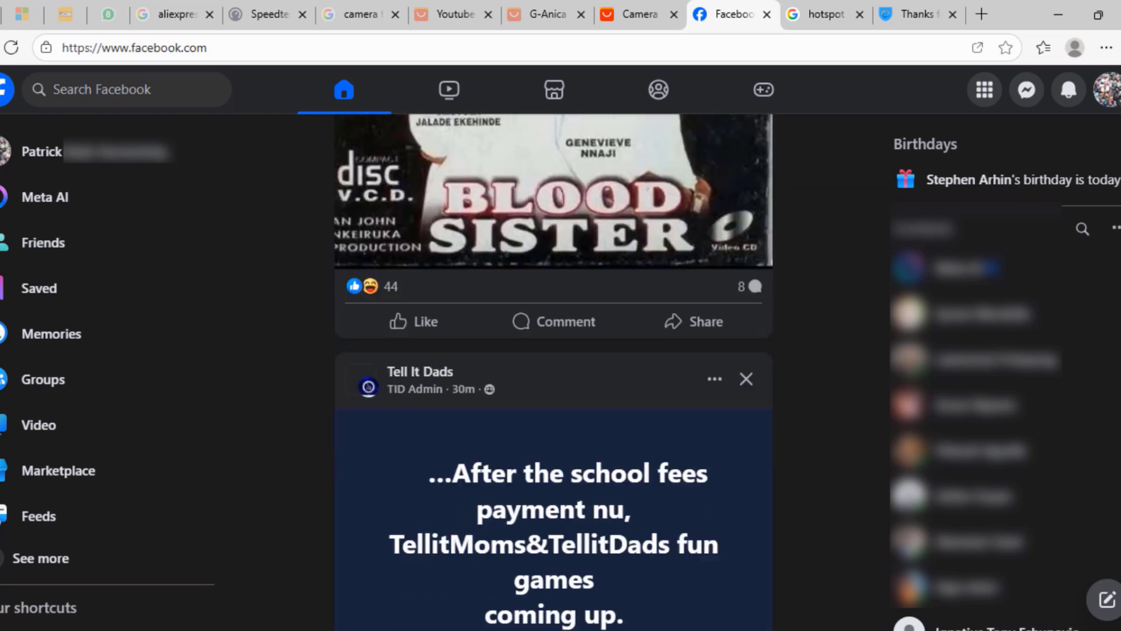
{"action": "scroll", "coordinate": [554, 372], "scroll_direction": "down", "scroll_amount": 3}
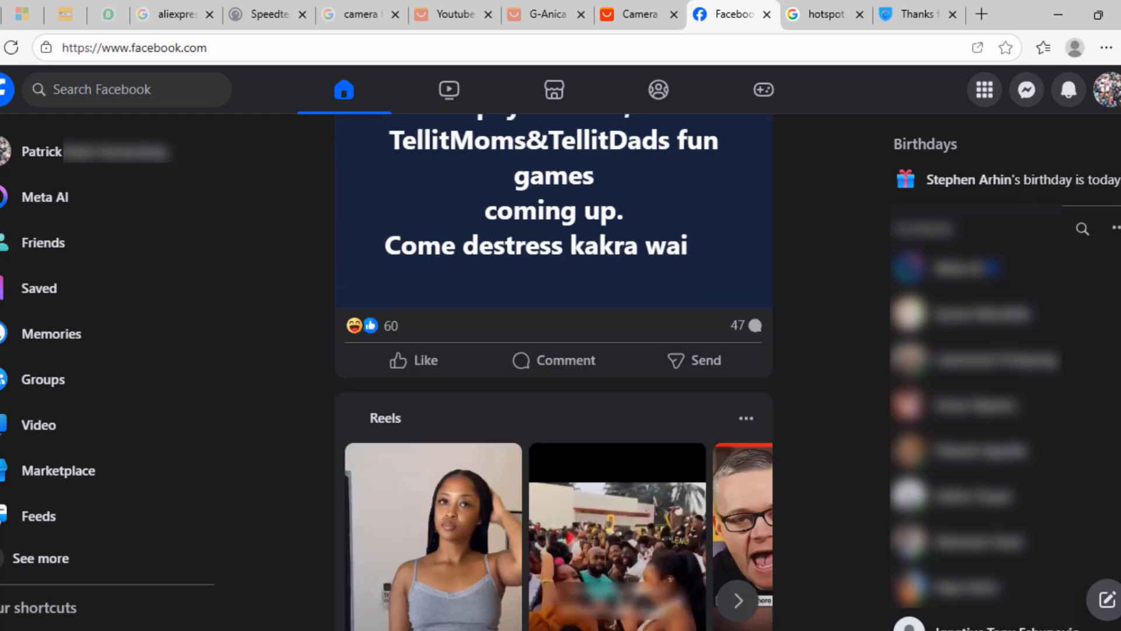